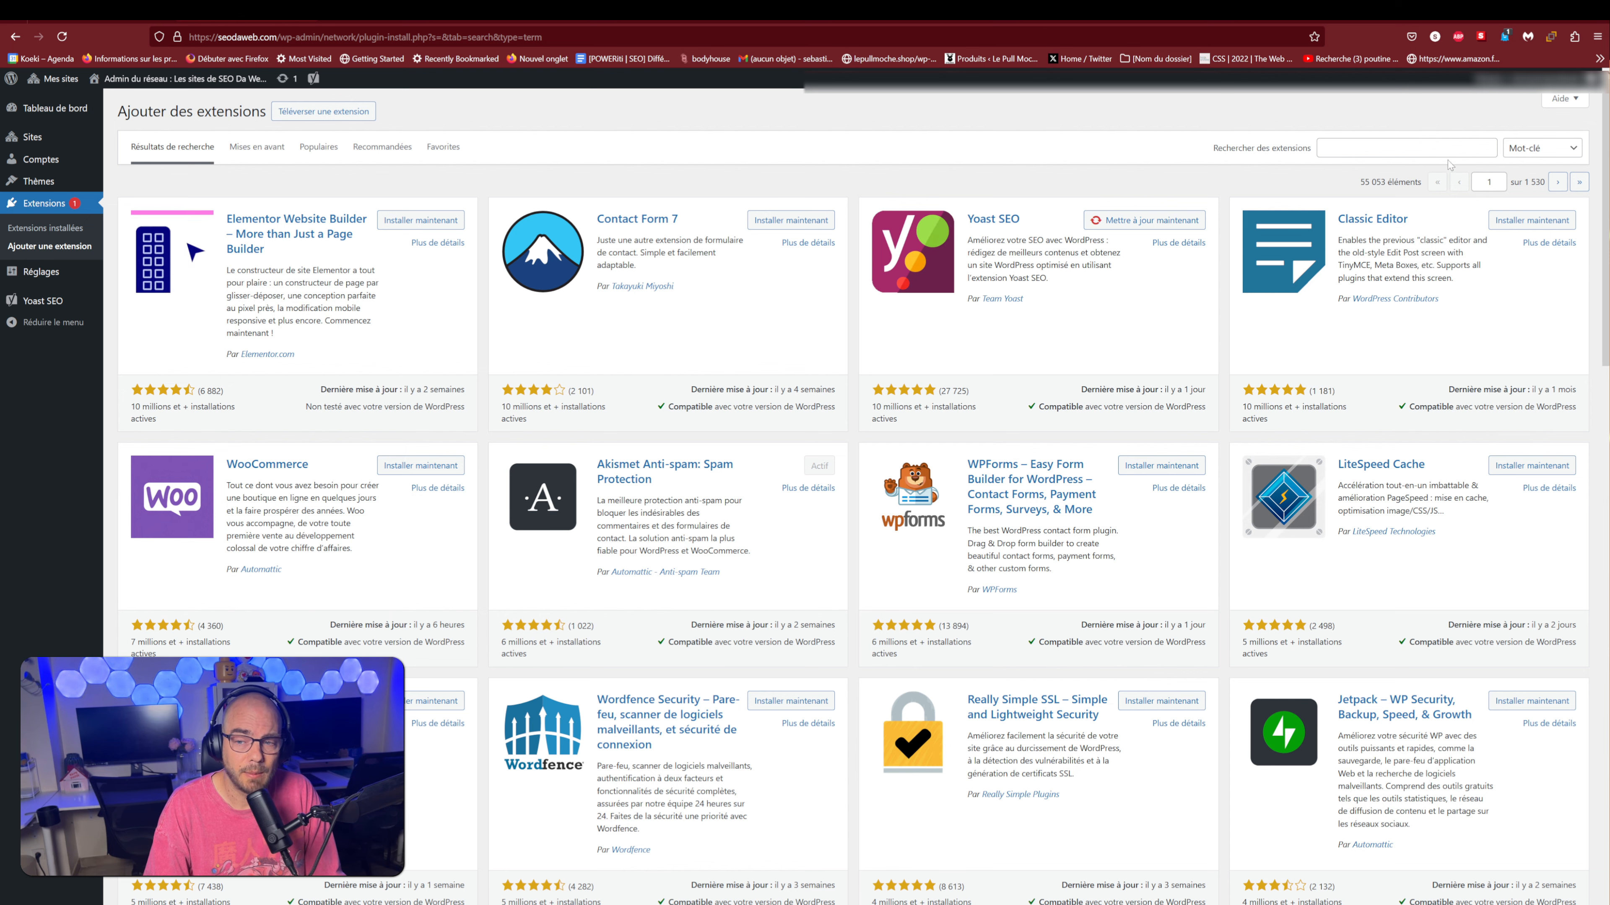
Step: Search the WordPress plugin directory for "make connector"
{"action": "left_click", "coordinate": [1394, 147]}
{"action": "type", "text": "make connector"}
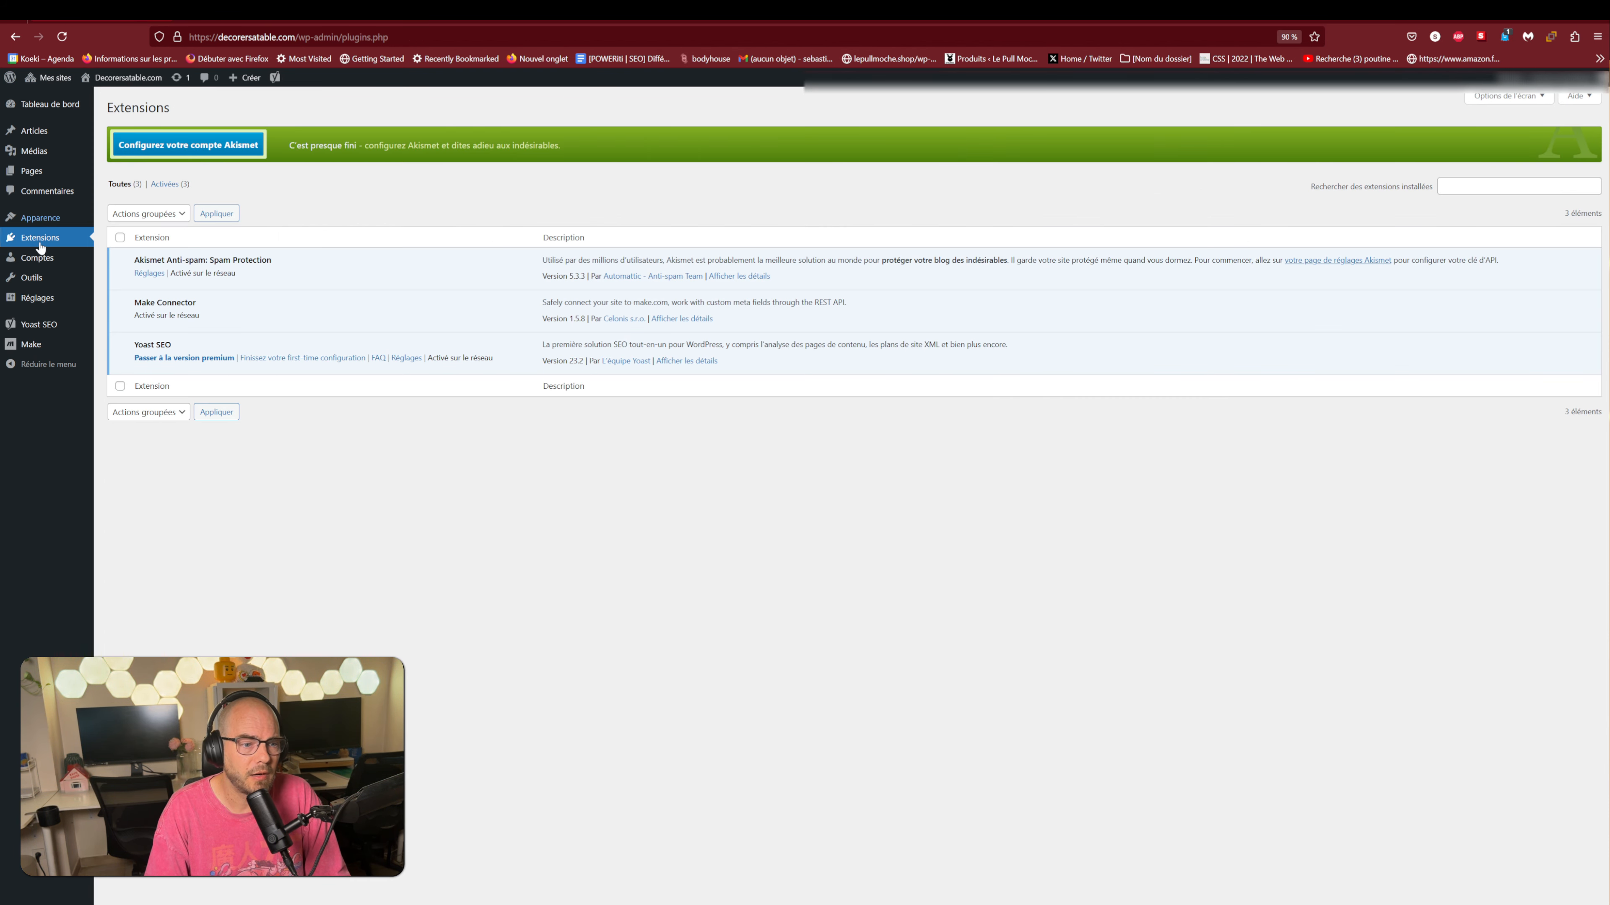
Step: Open the Make plugin's settings page on the decorersatable.com site and select the API key
{"action": "mouse_move", "coordinate": [40, 261]}
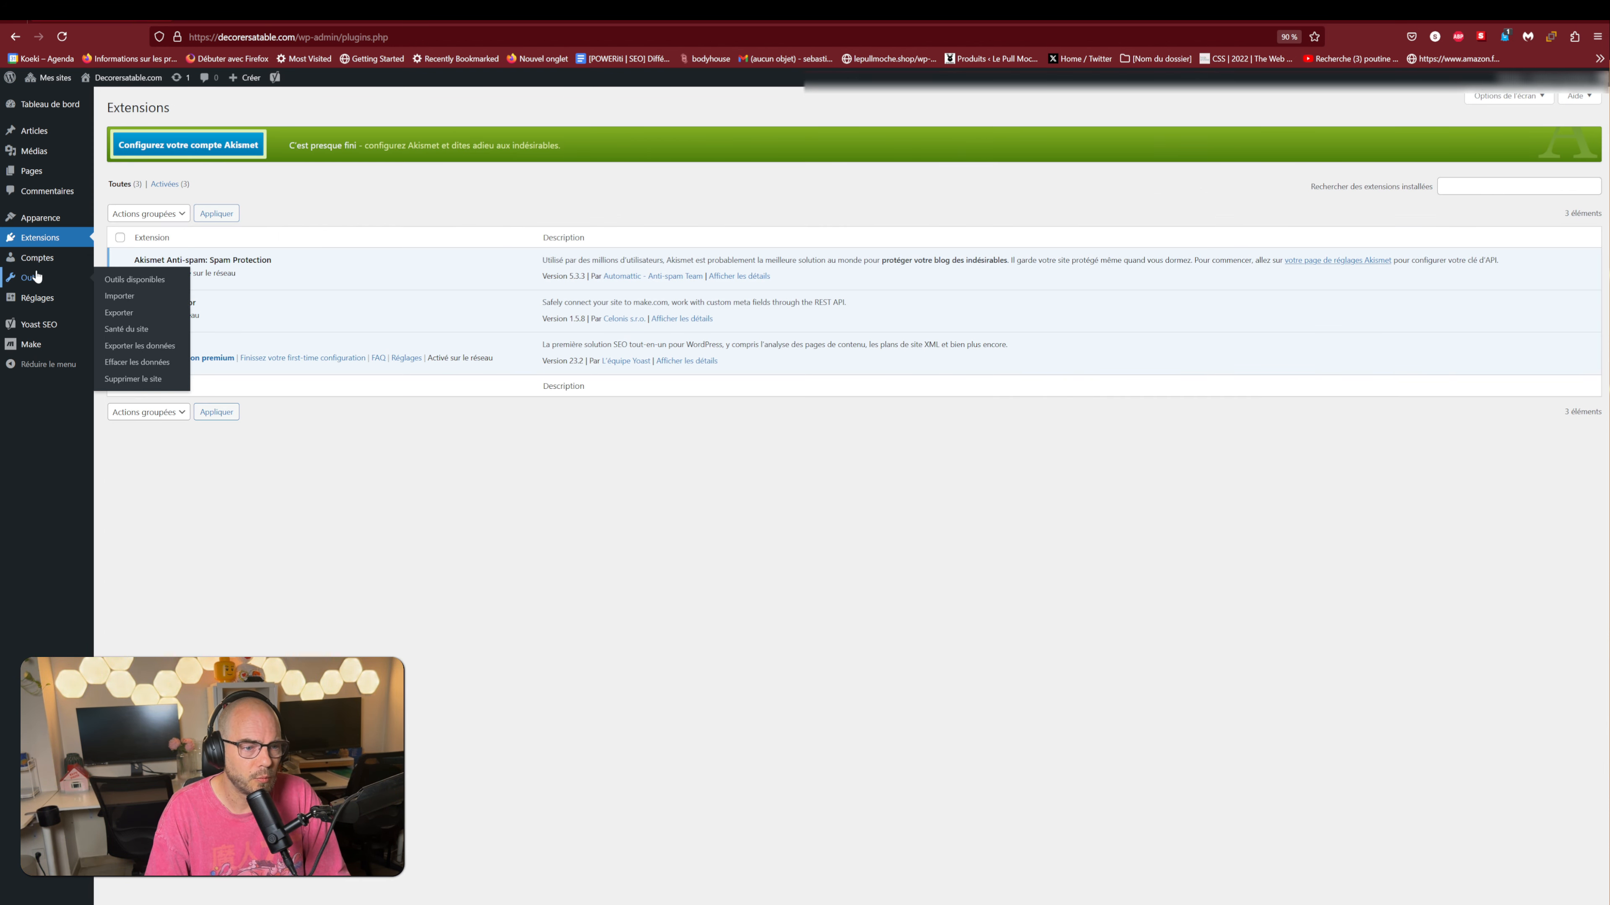
{"action": "left_click", "coordinate": [51, 342]}
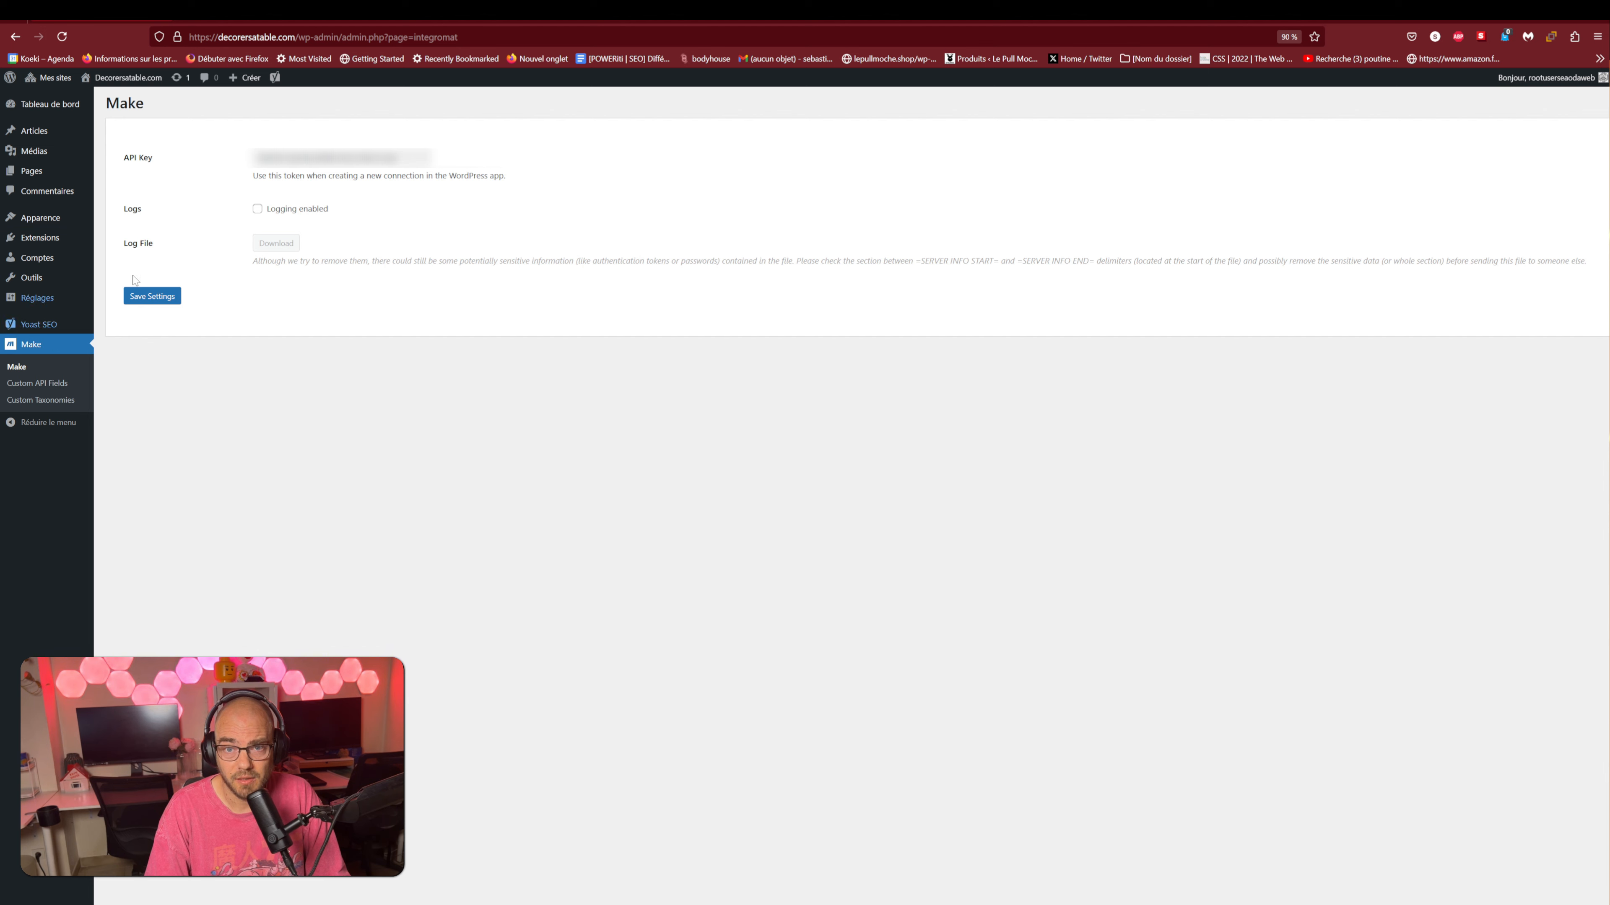
{"action": "double_click", "coordinate": [326, 158]}
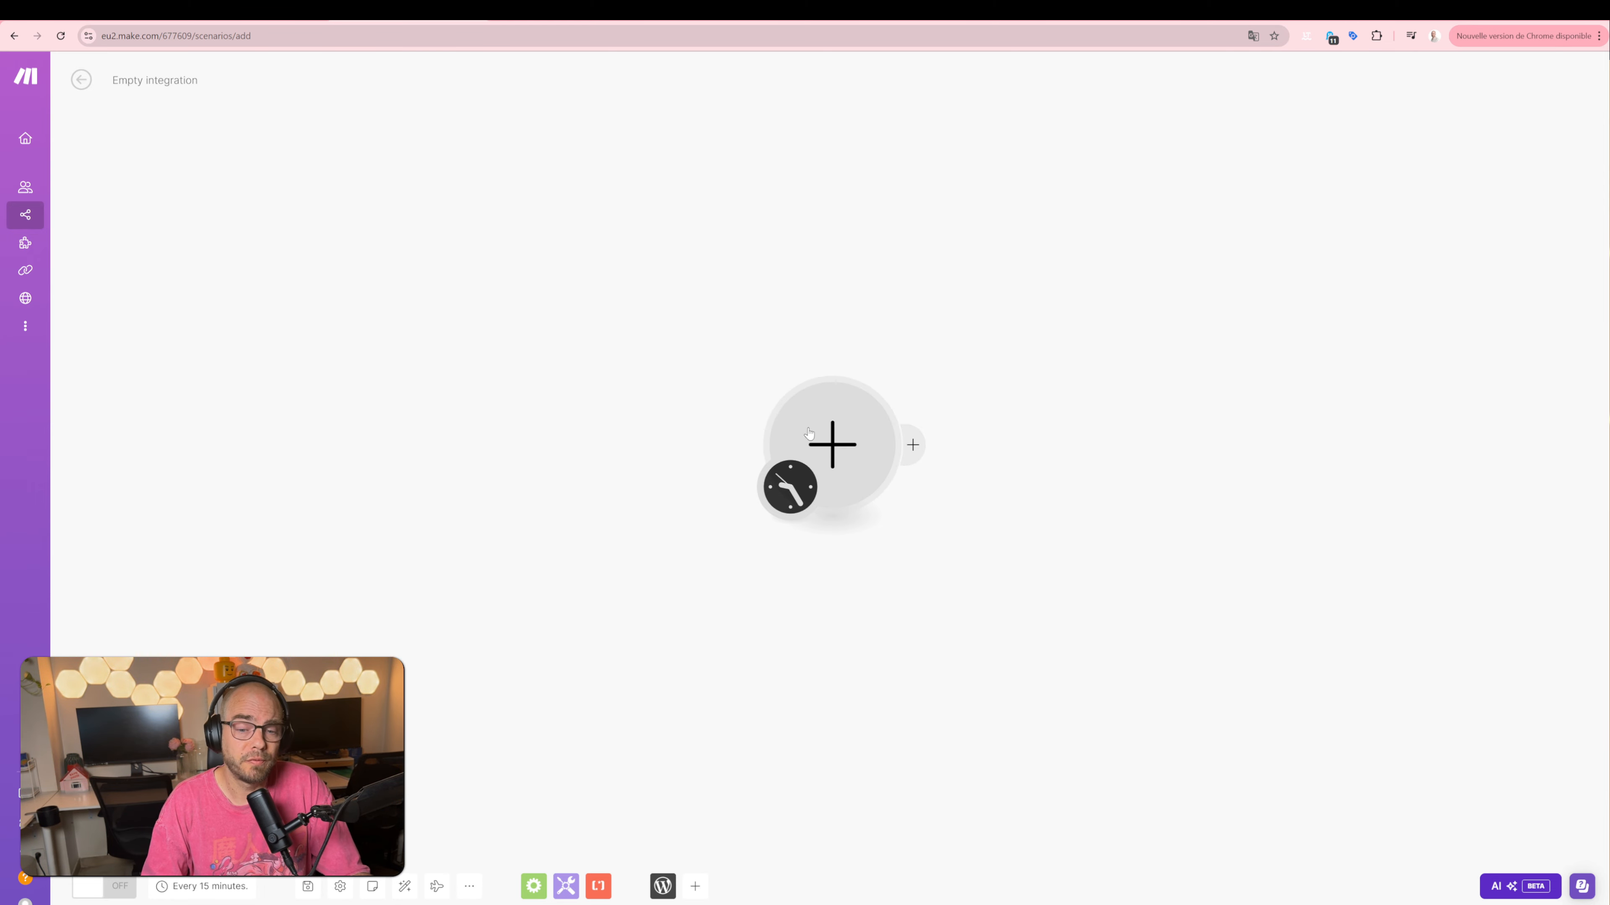
Step: Add a WordPress "Create a Post" module as the first module of the empty Make scenario
{"action": "left_click", "coordinate": [828, 439]}
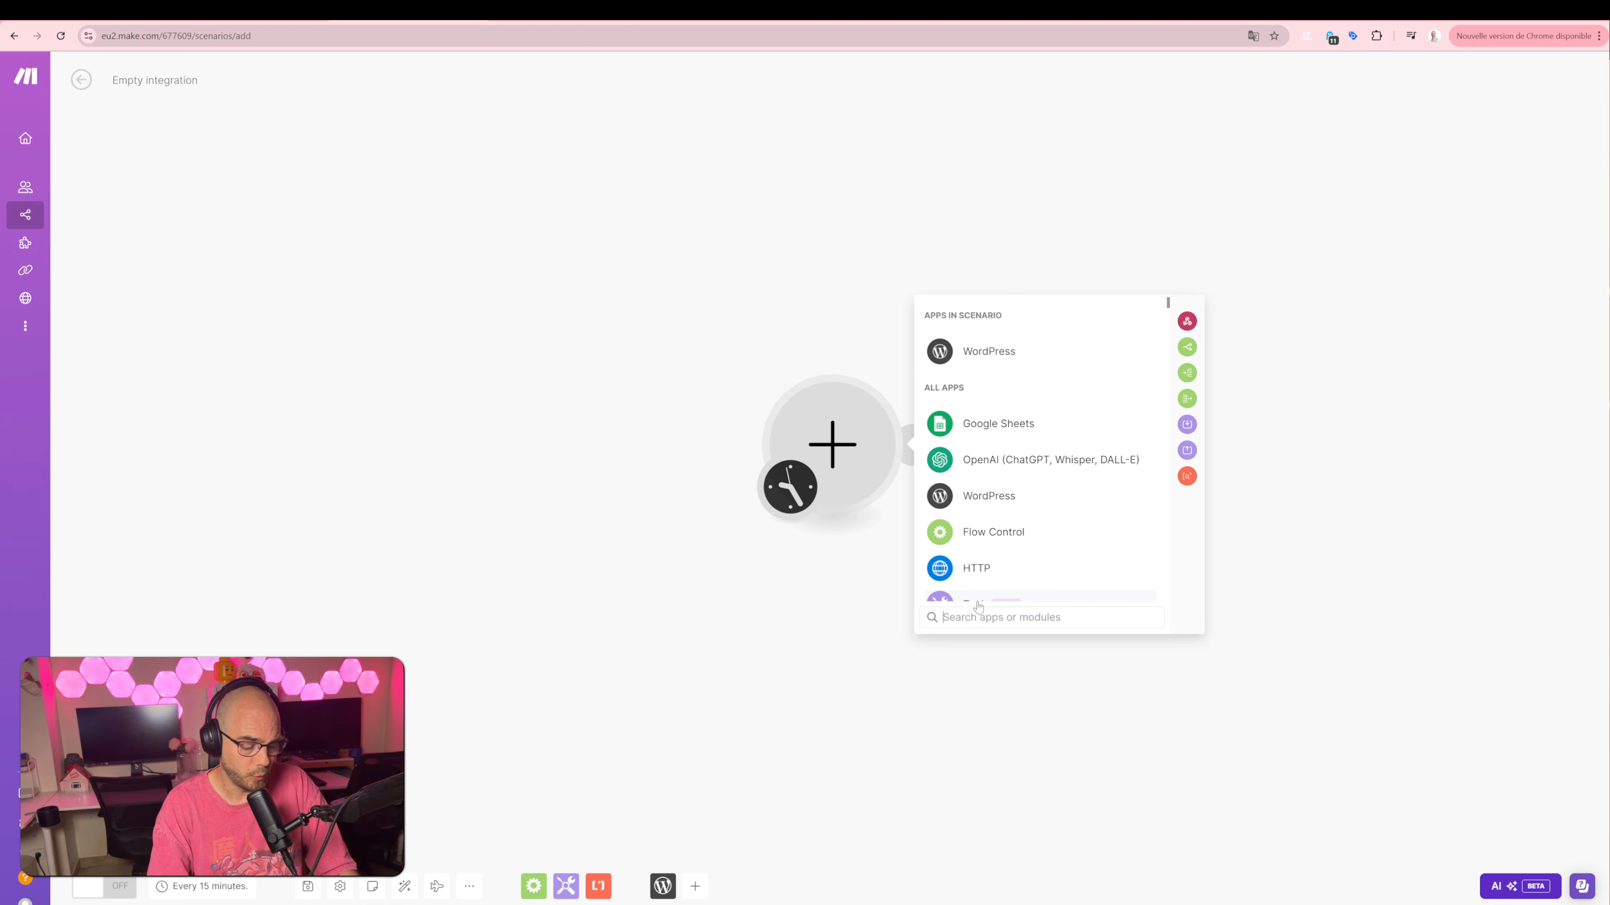
{"action": "type", "text": "wordpress"}
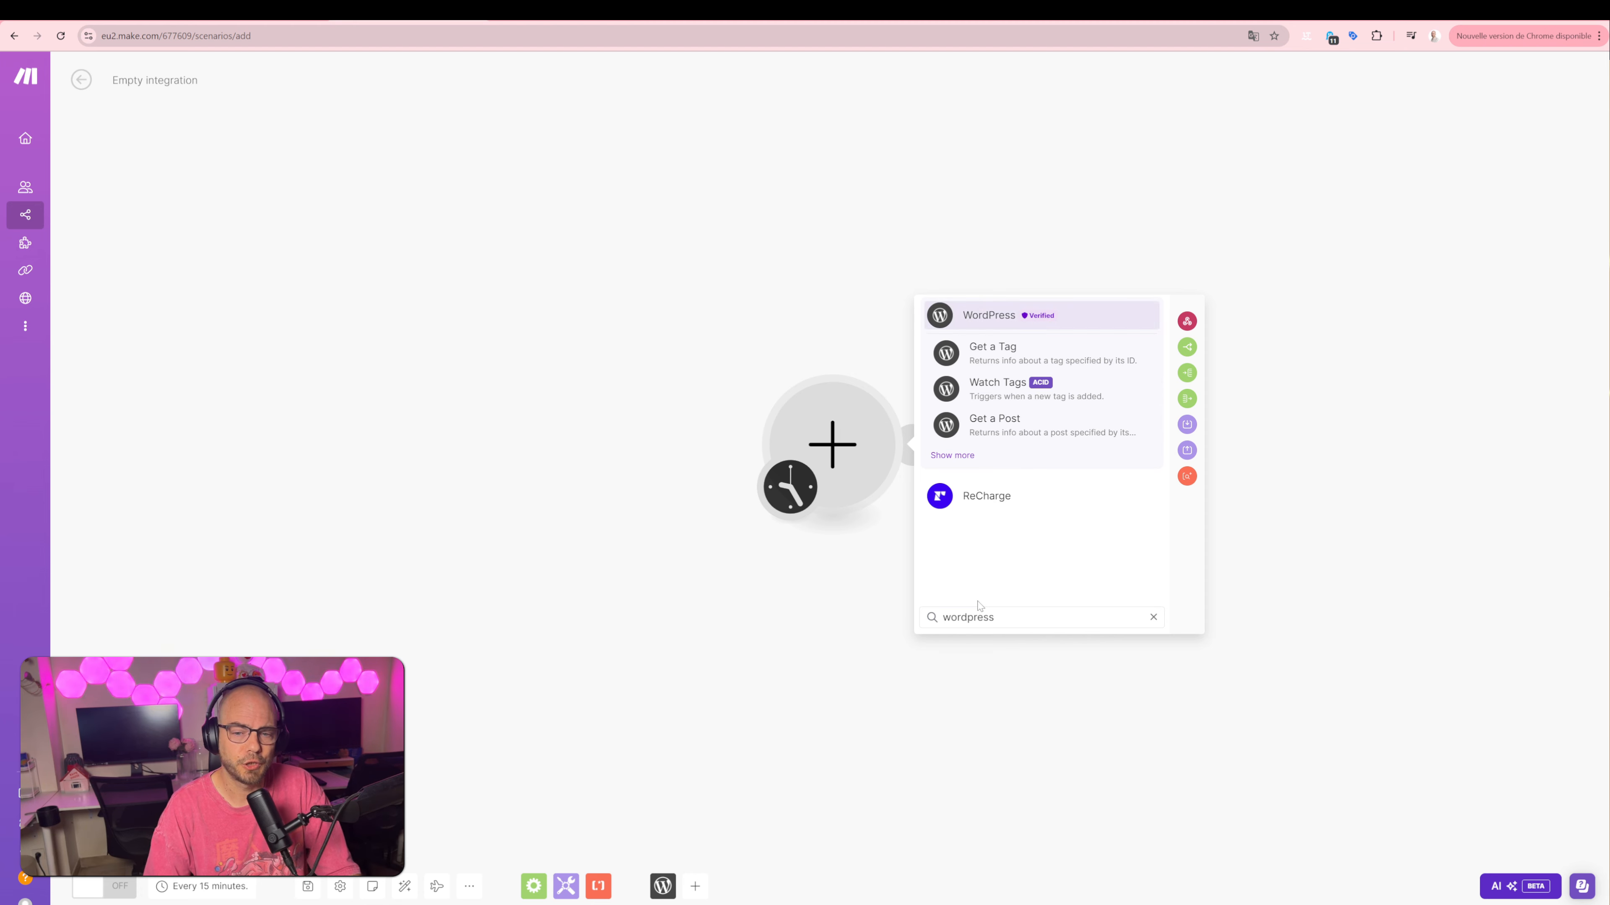
{"action": "left_click", "coordinate": [1002, 317]}
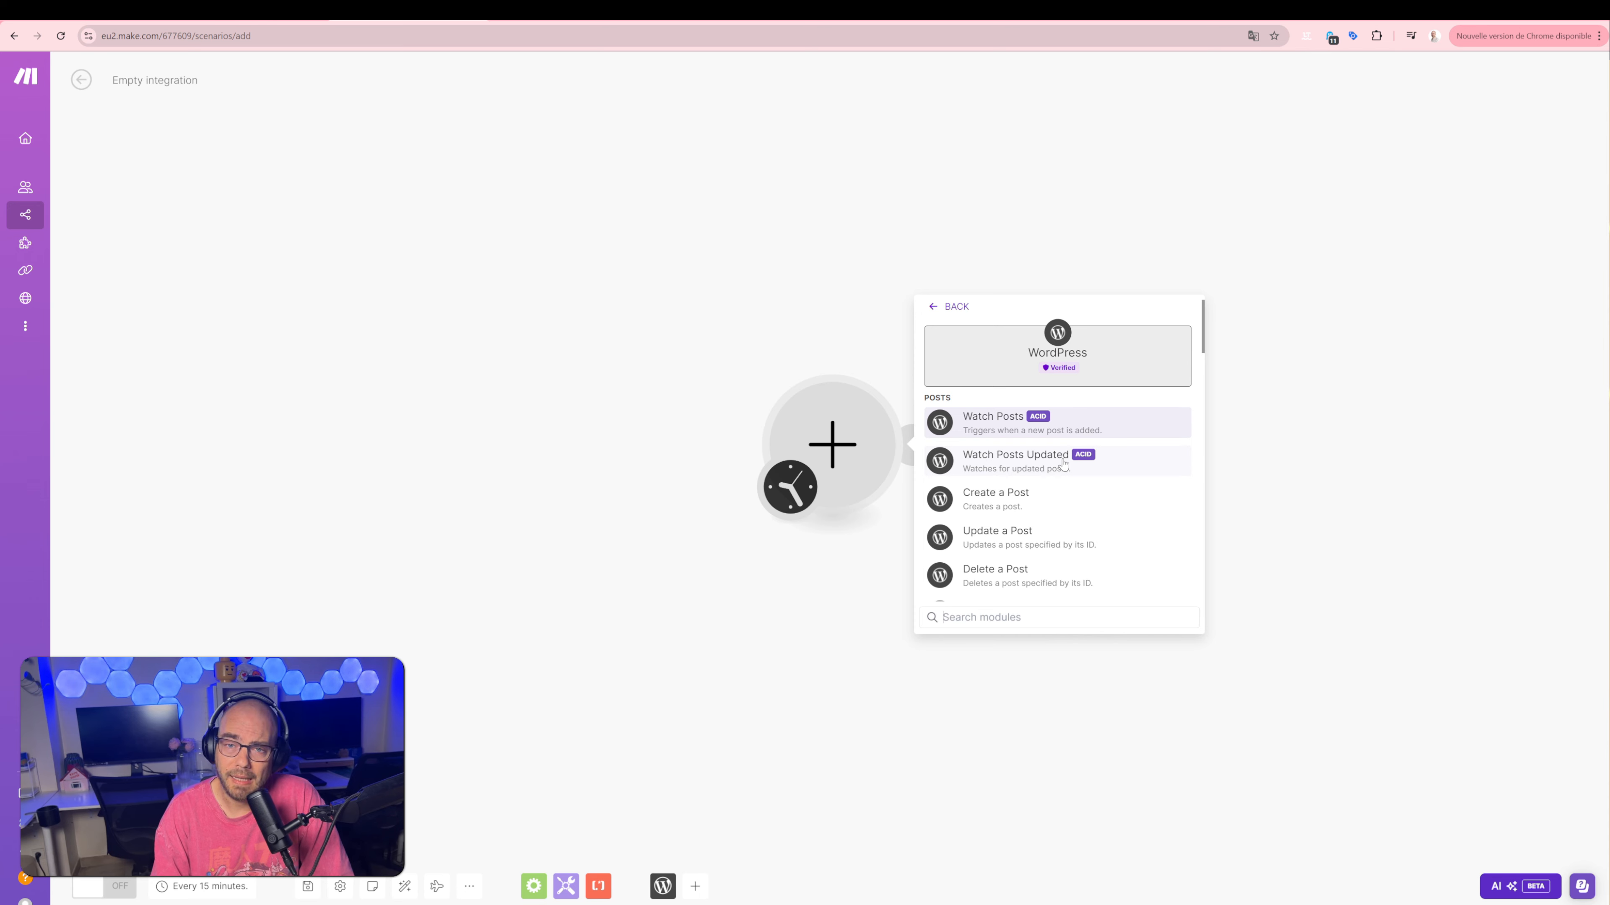
{"action": "scroll", "coordinate": [1064, 465], "scroll_direction": "down", "scroll_amount": 2}
{"action": "scroll", "coordinate": [1064, 465], "scroll_direction": "down", "scroll_amount": 2}
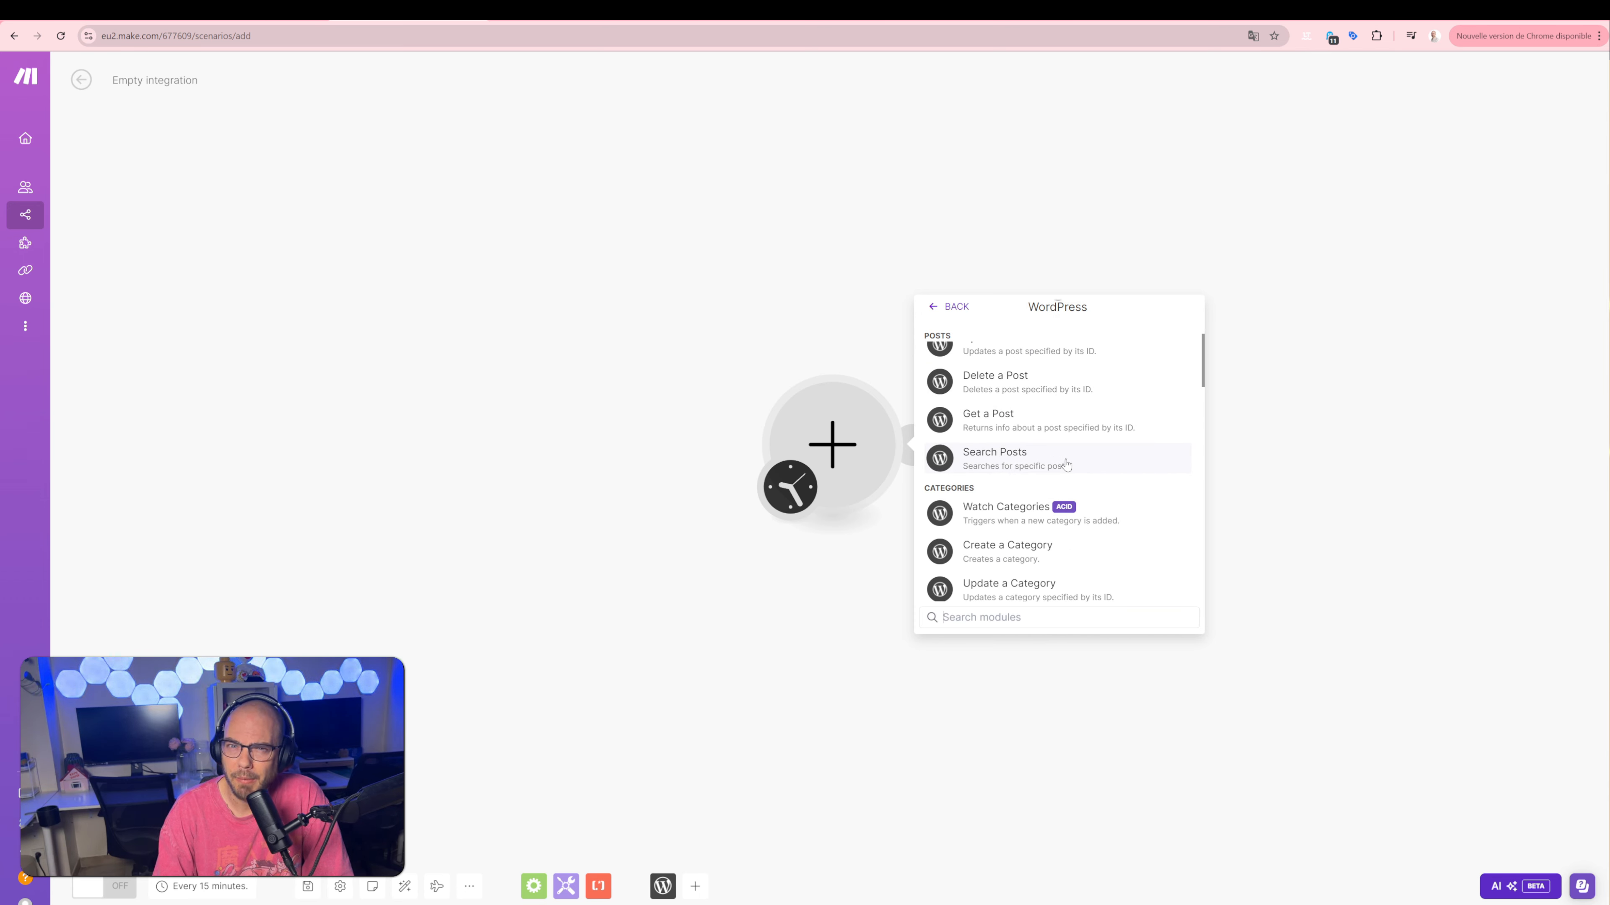
{"action": "scroll", "coordinate": [1066, 465], "scroll_direction": "down", "scroll_amount": 5}
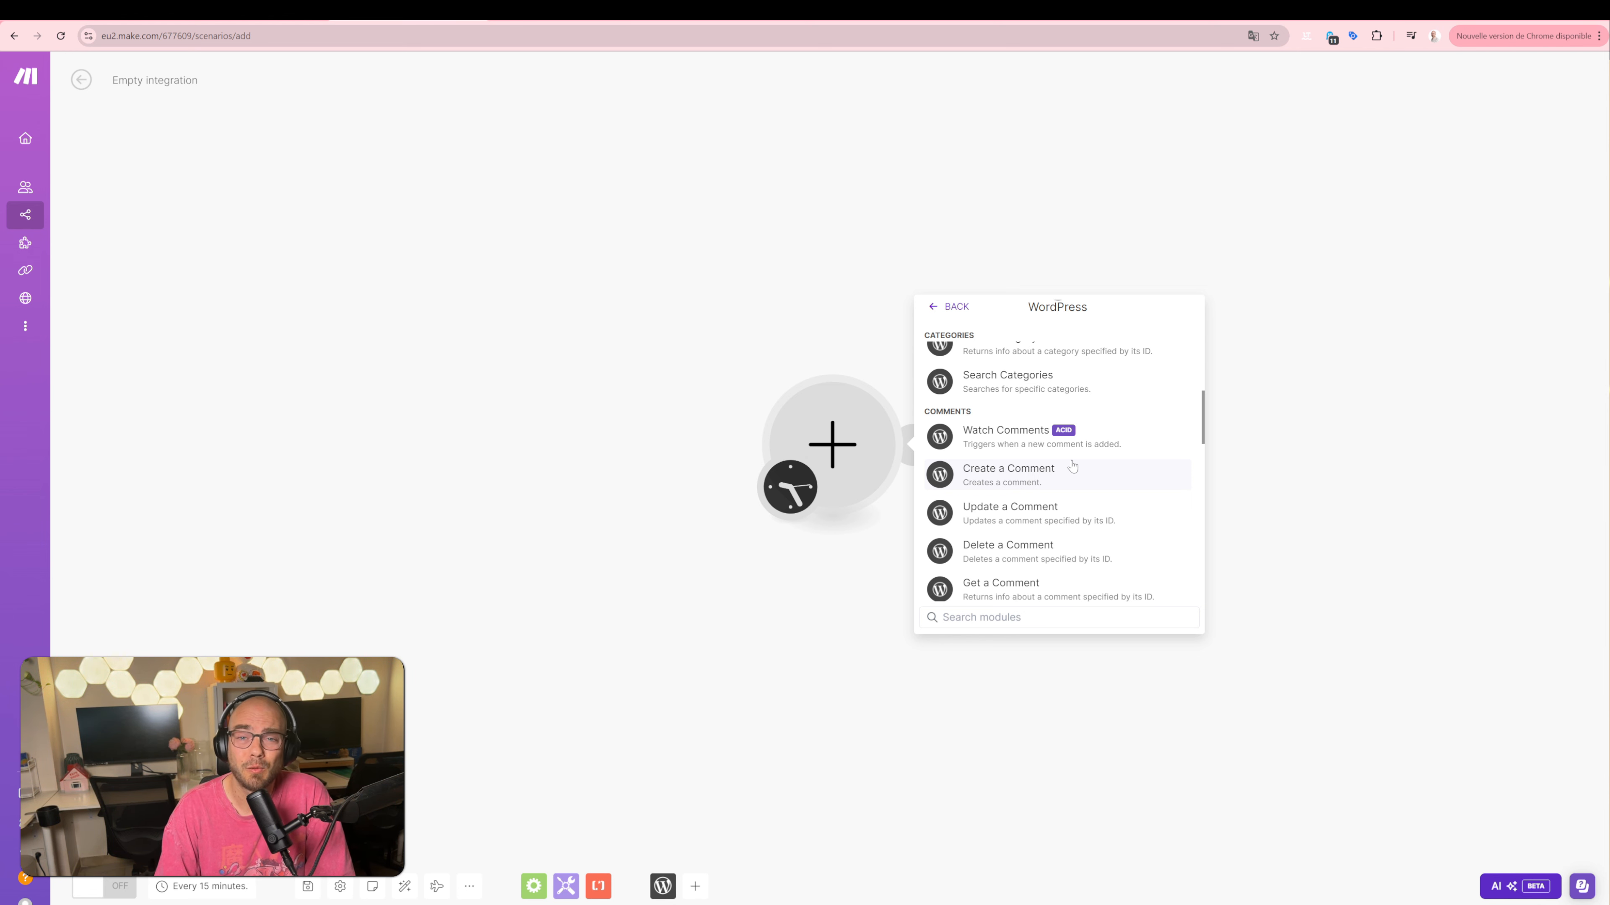
{"action": "scroll", "coordinate": [1073, 466], "scroll_direction": "up", "scroll_amount": 8}
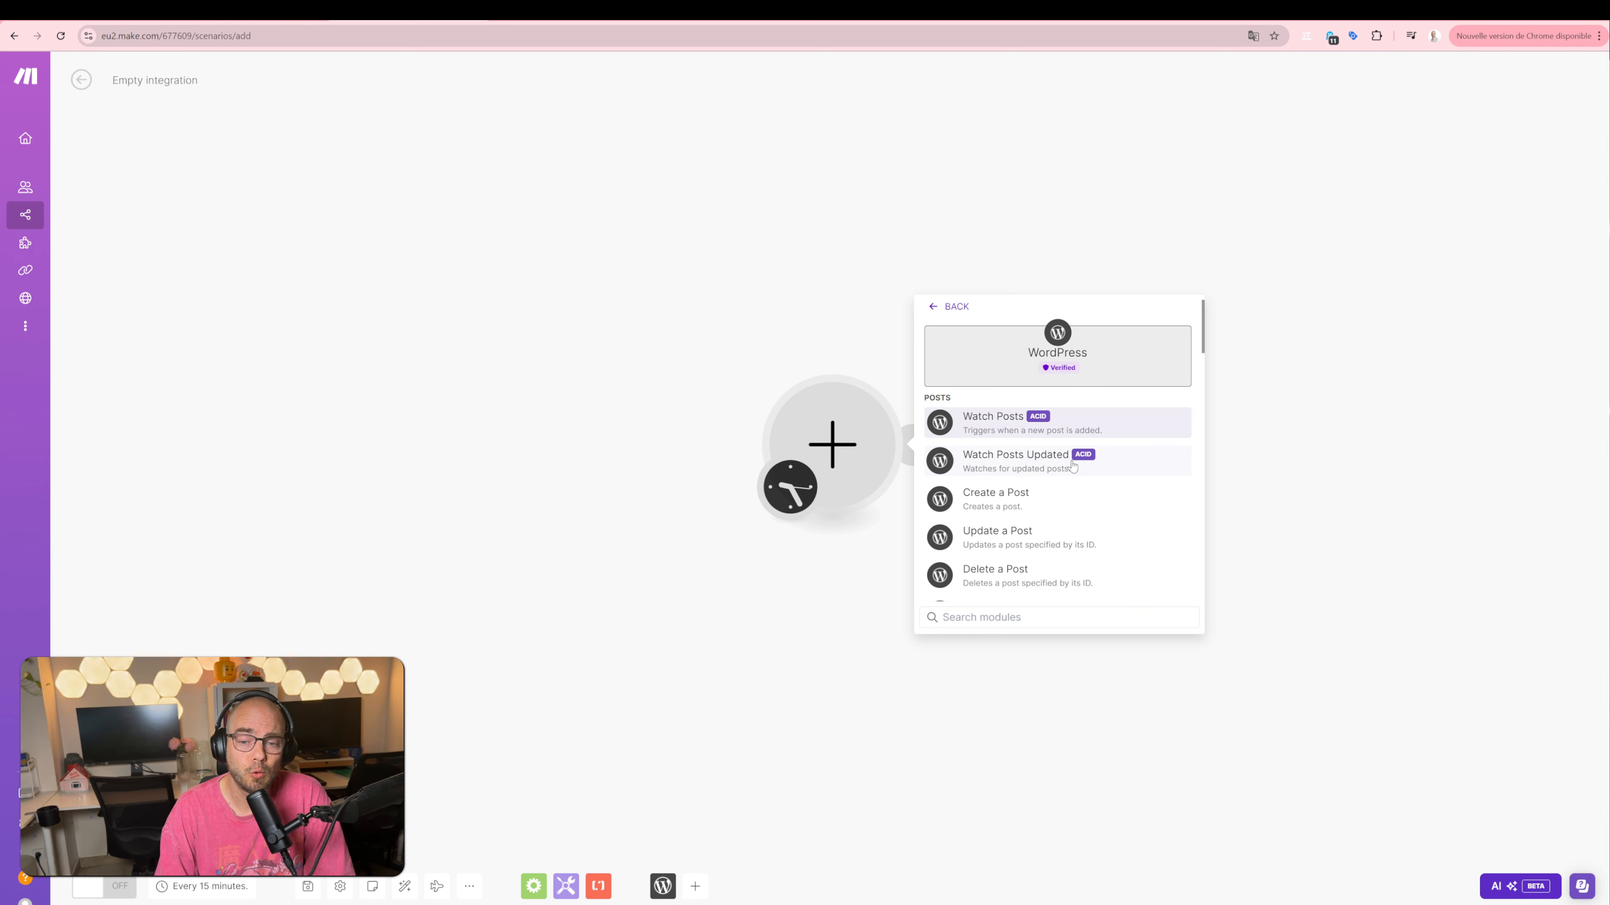
{"action": "left_click", "coordinate": [1051, 494]}
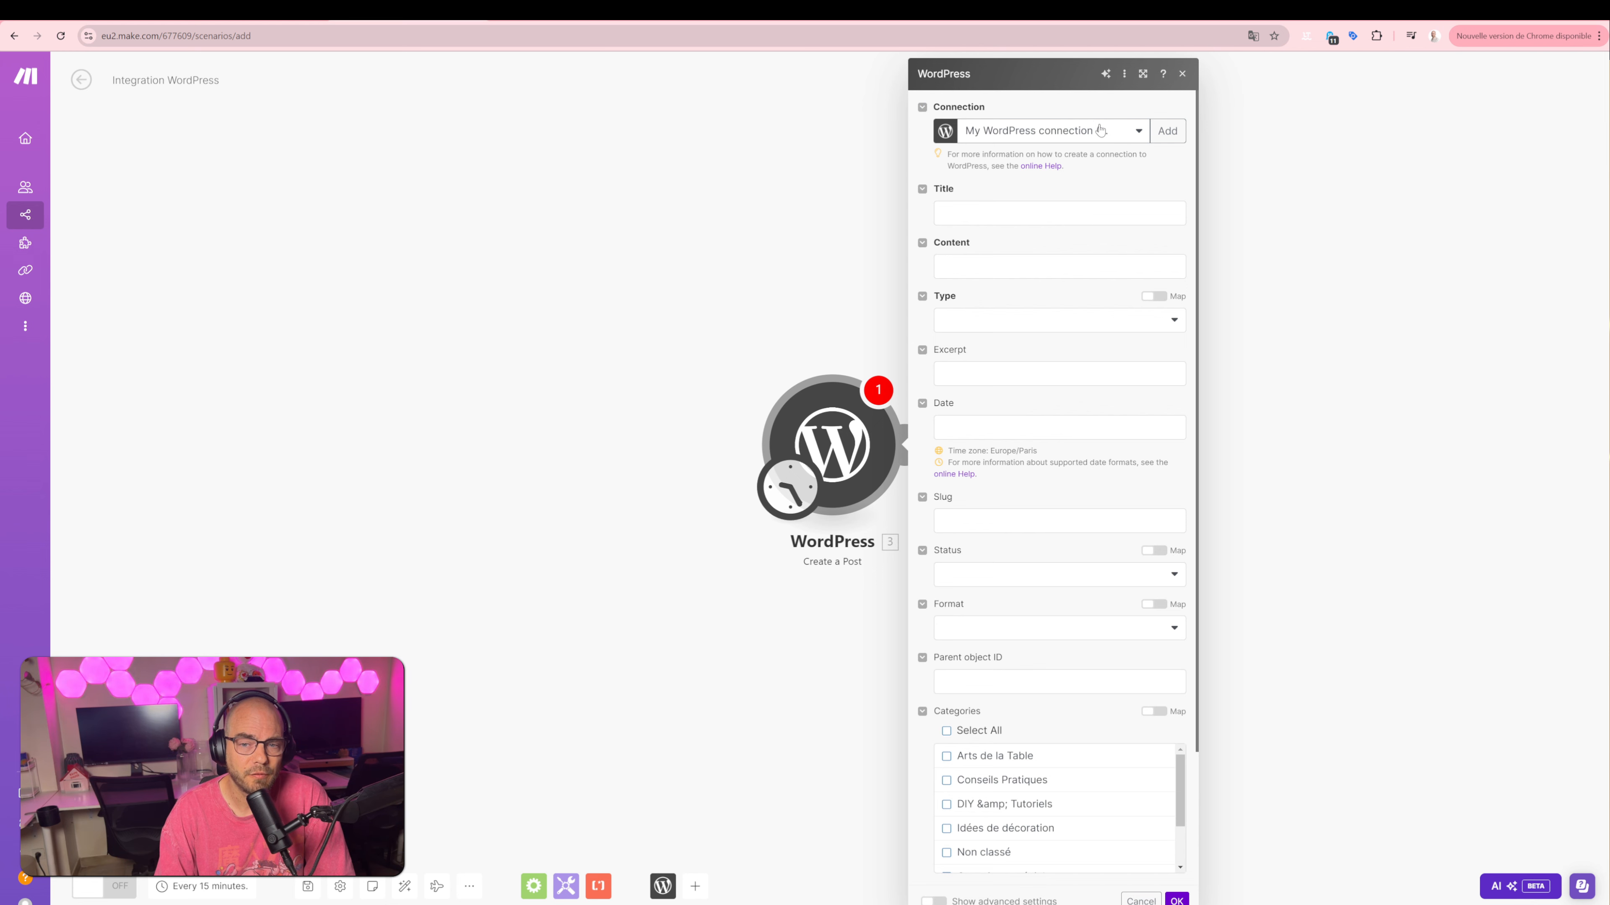
{"action": "left_click", "coordinate": [1168, 132]}
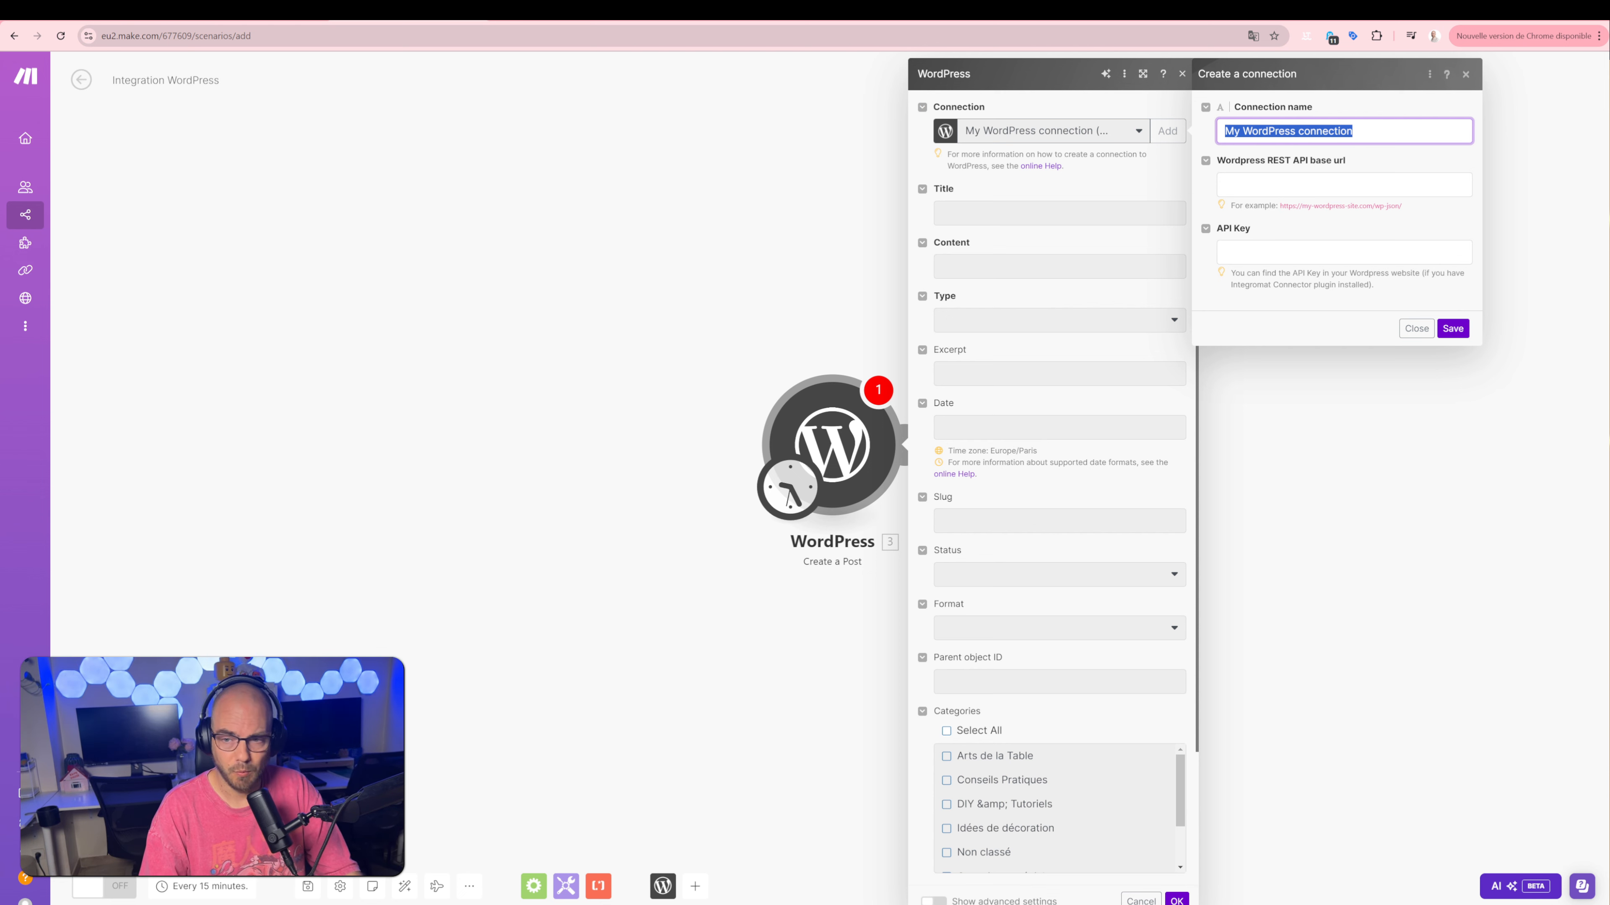
{"action": "type", "text": "Connexion demo"}
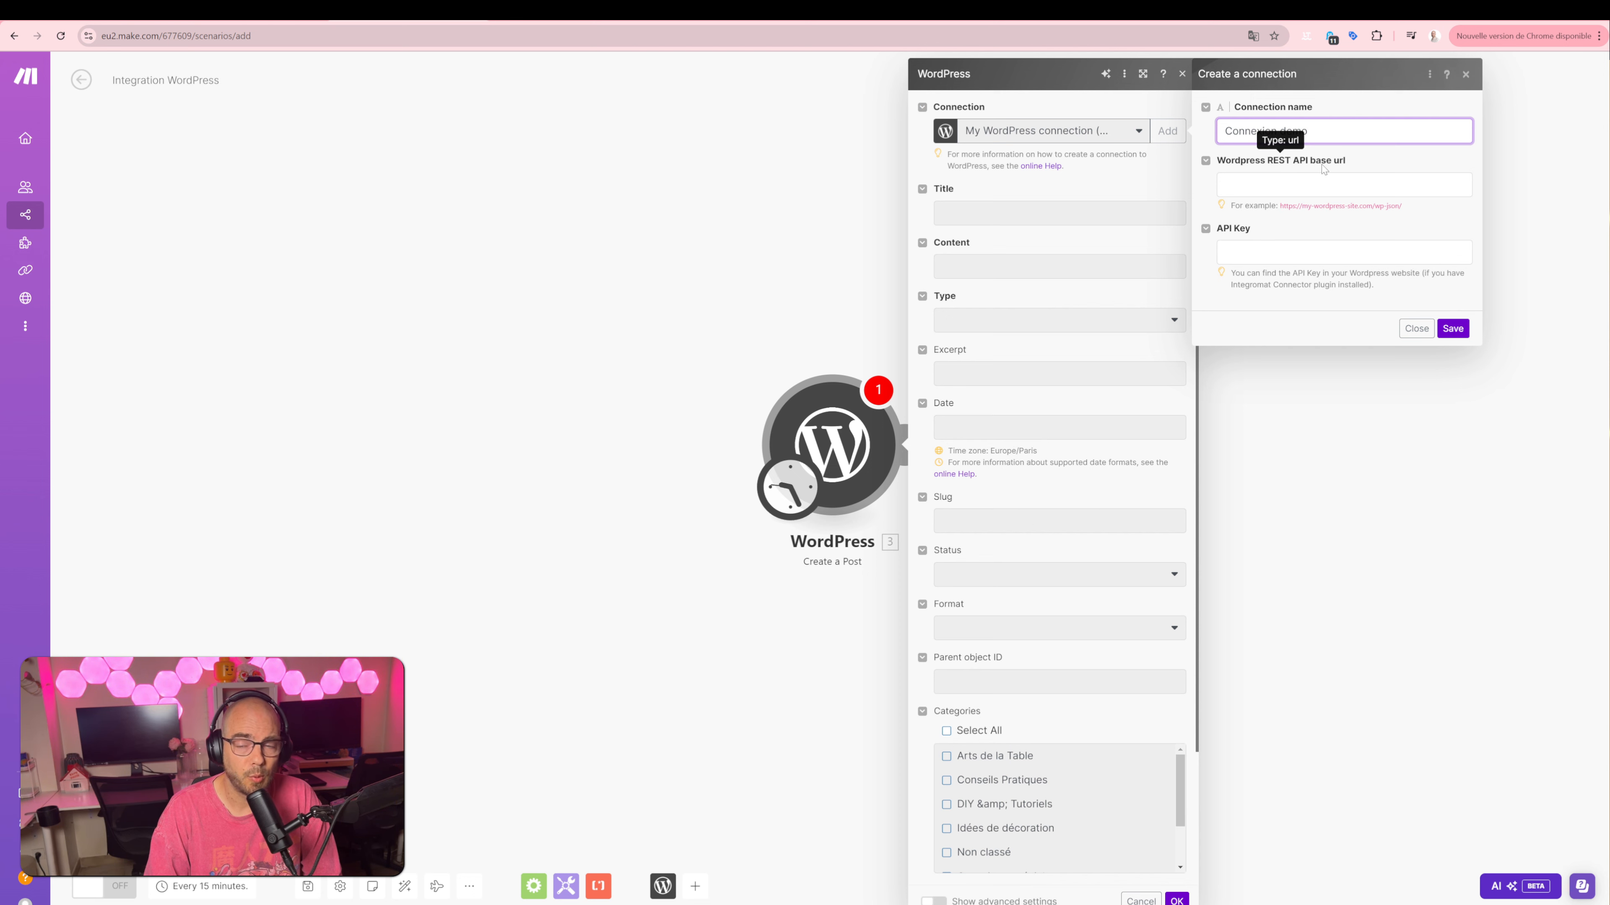
{"action": "left_click", "coordinate": [1324, 185]}
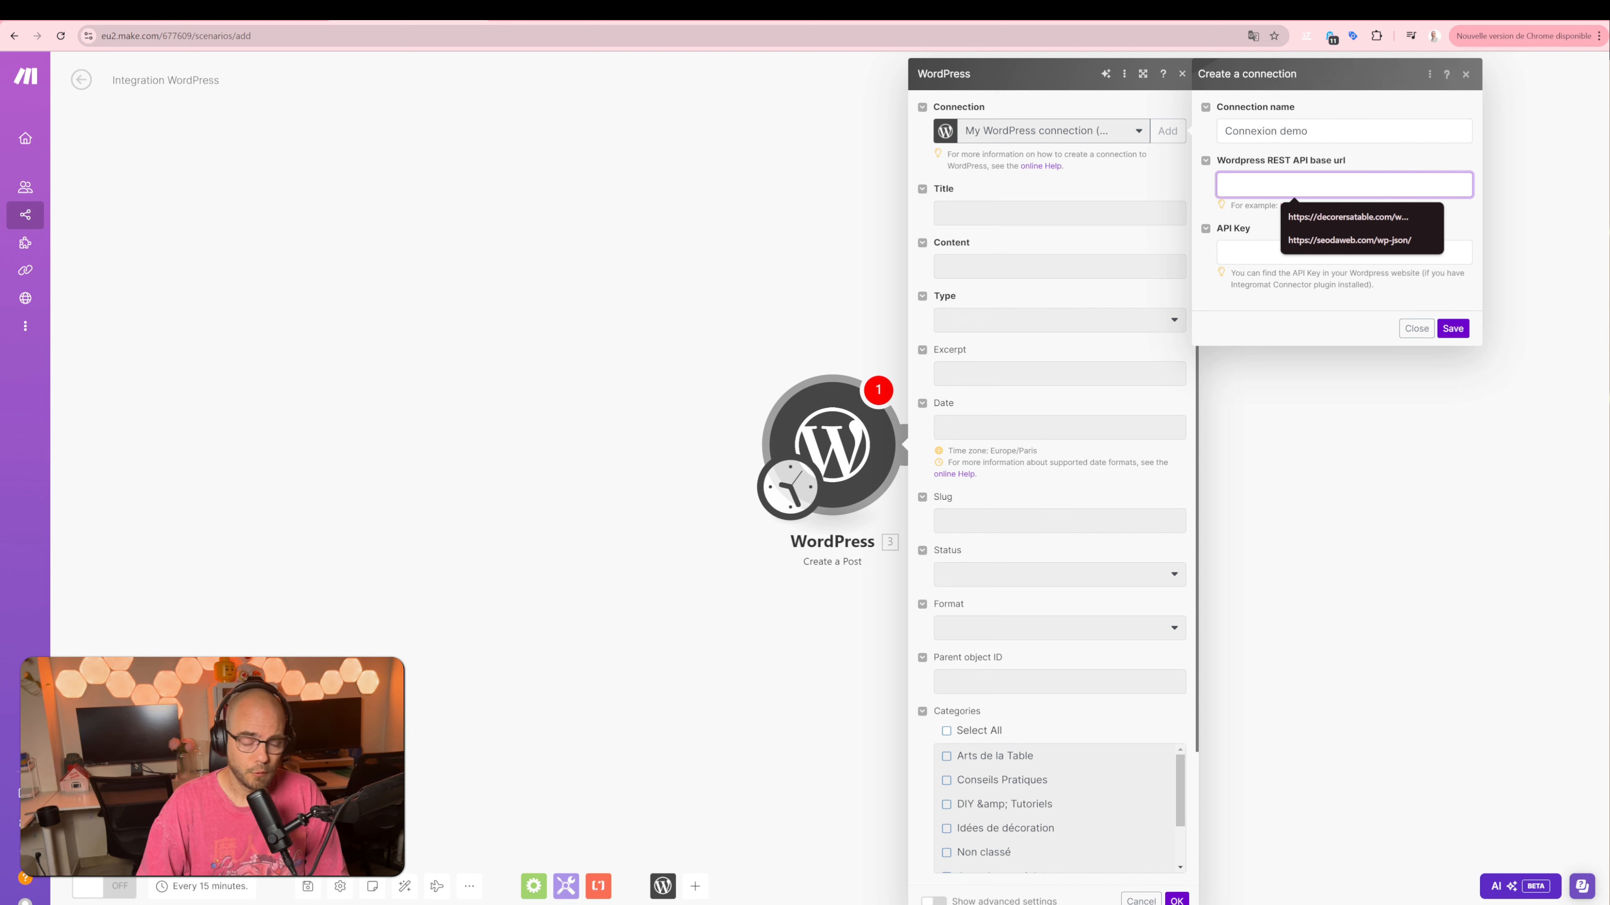
{"action": "type", "text": "https://decorersatable.com/"}
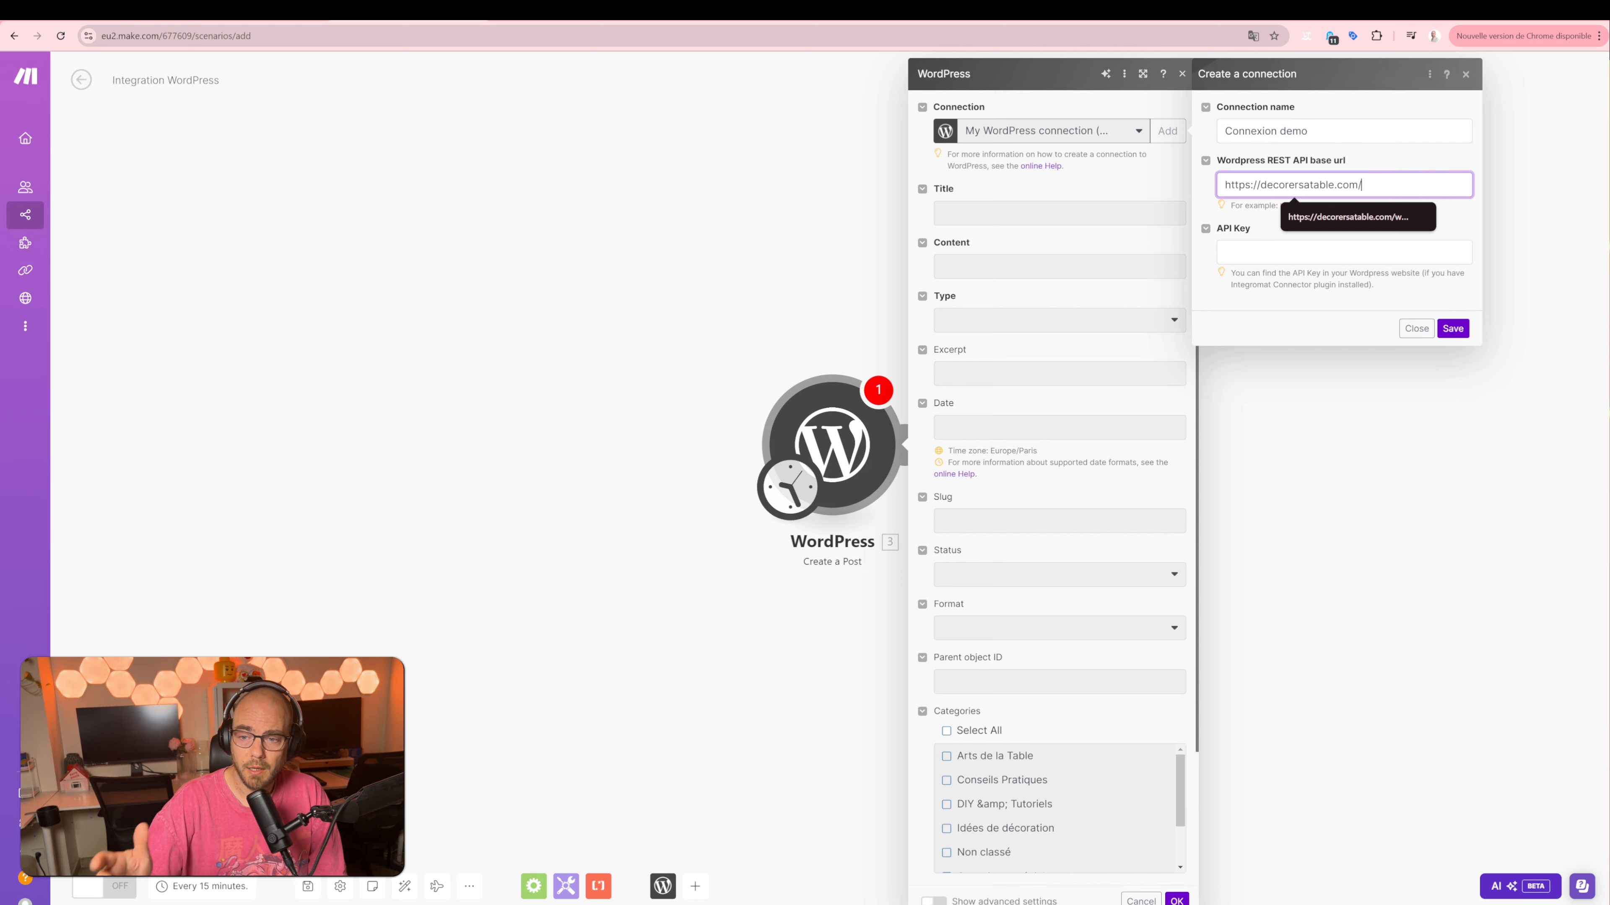
{"action": "key", "text": "Down"}
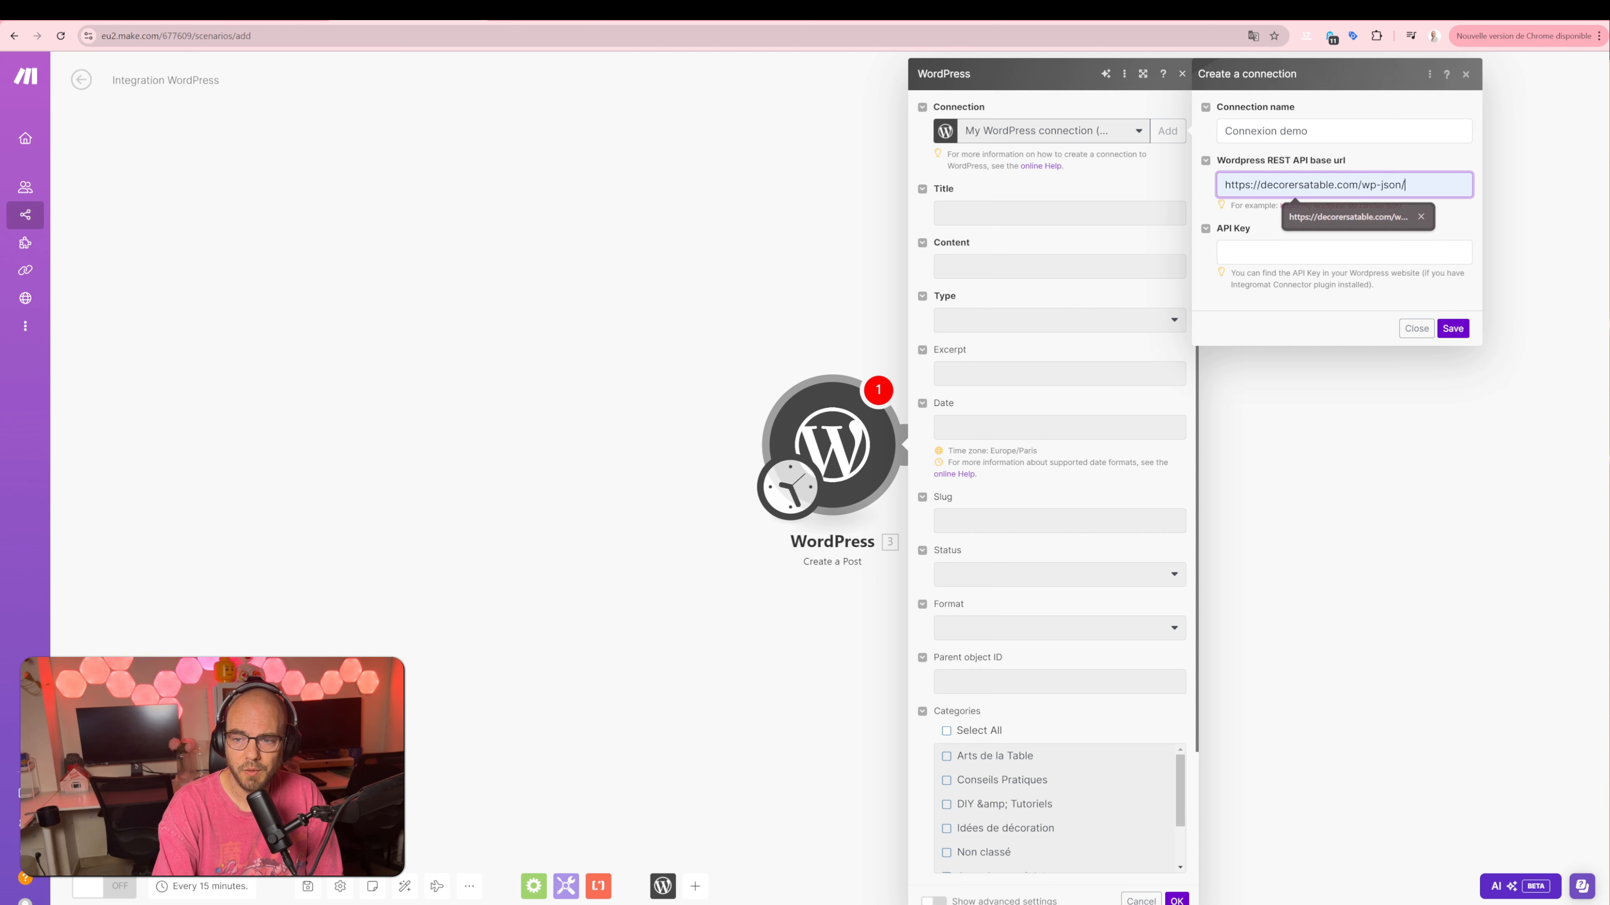
{"action": "key", "text": "Return"}
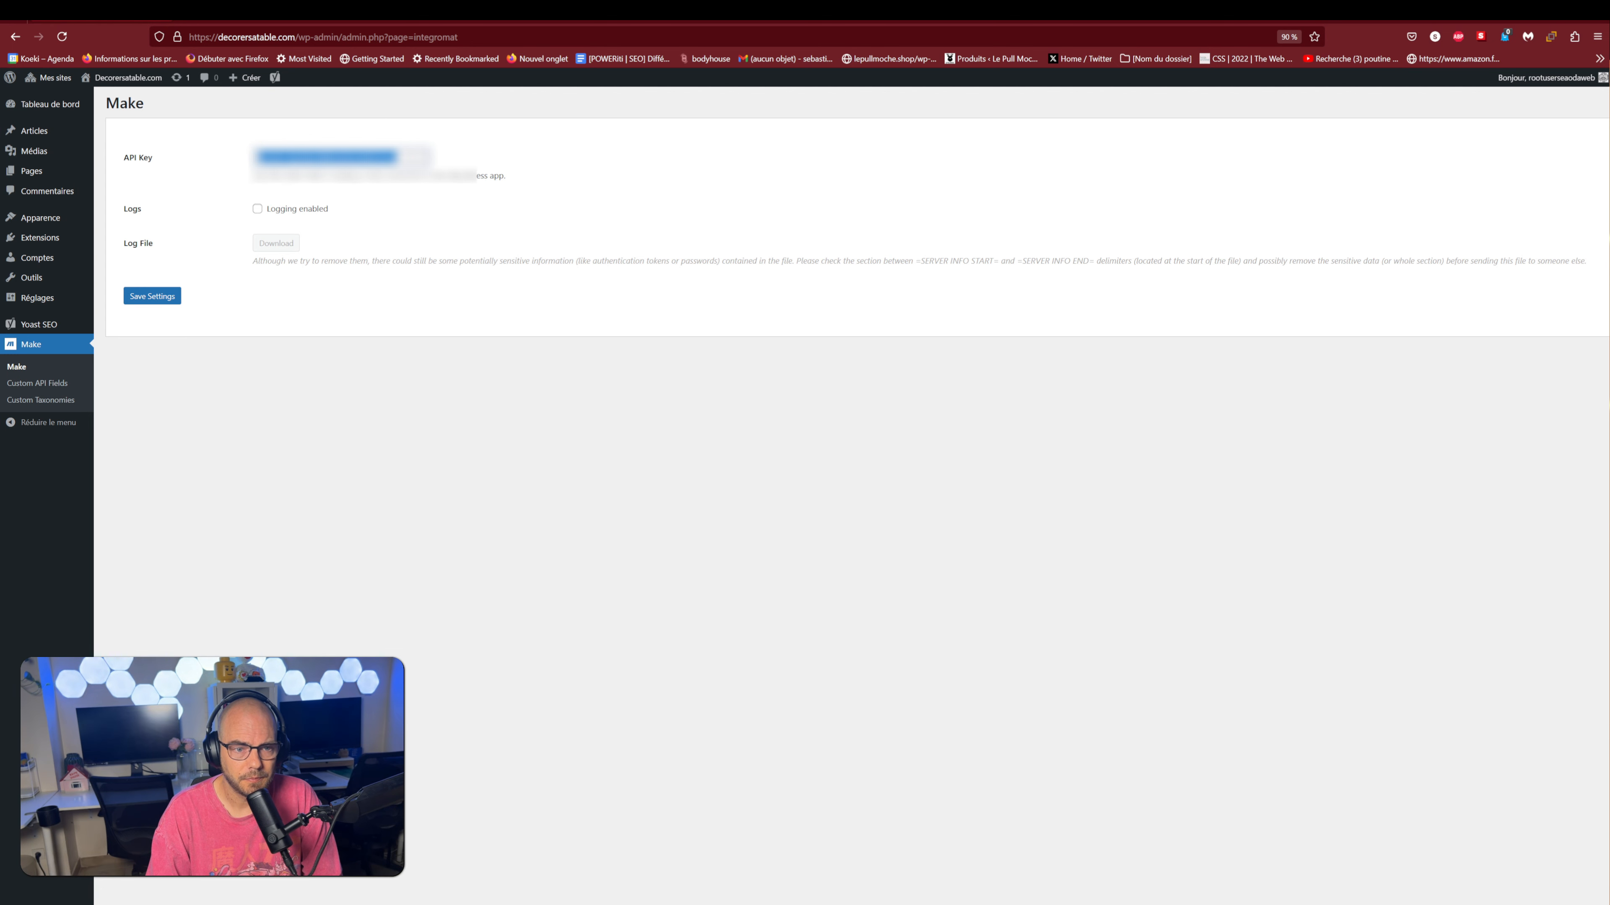
Step: Copy the API key from the WordPress site's Make settings and paste it into the new connection's API Key field
{"action": "right_click", "coordinate": [380, 157]}
{"action": "left_click", "coordinate": [406, 235]}
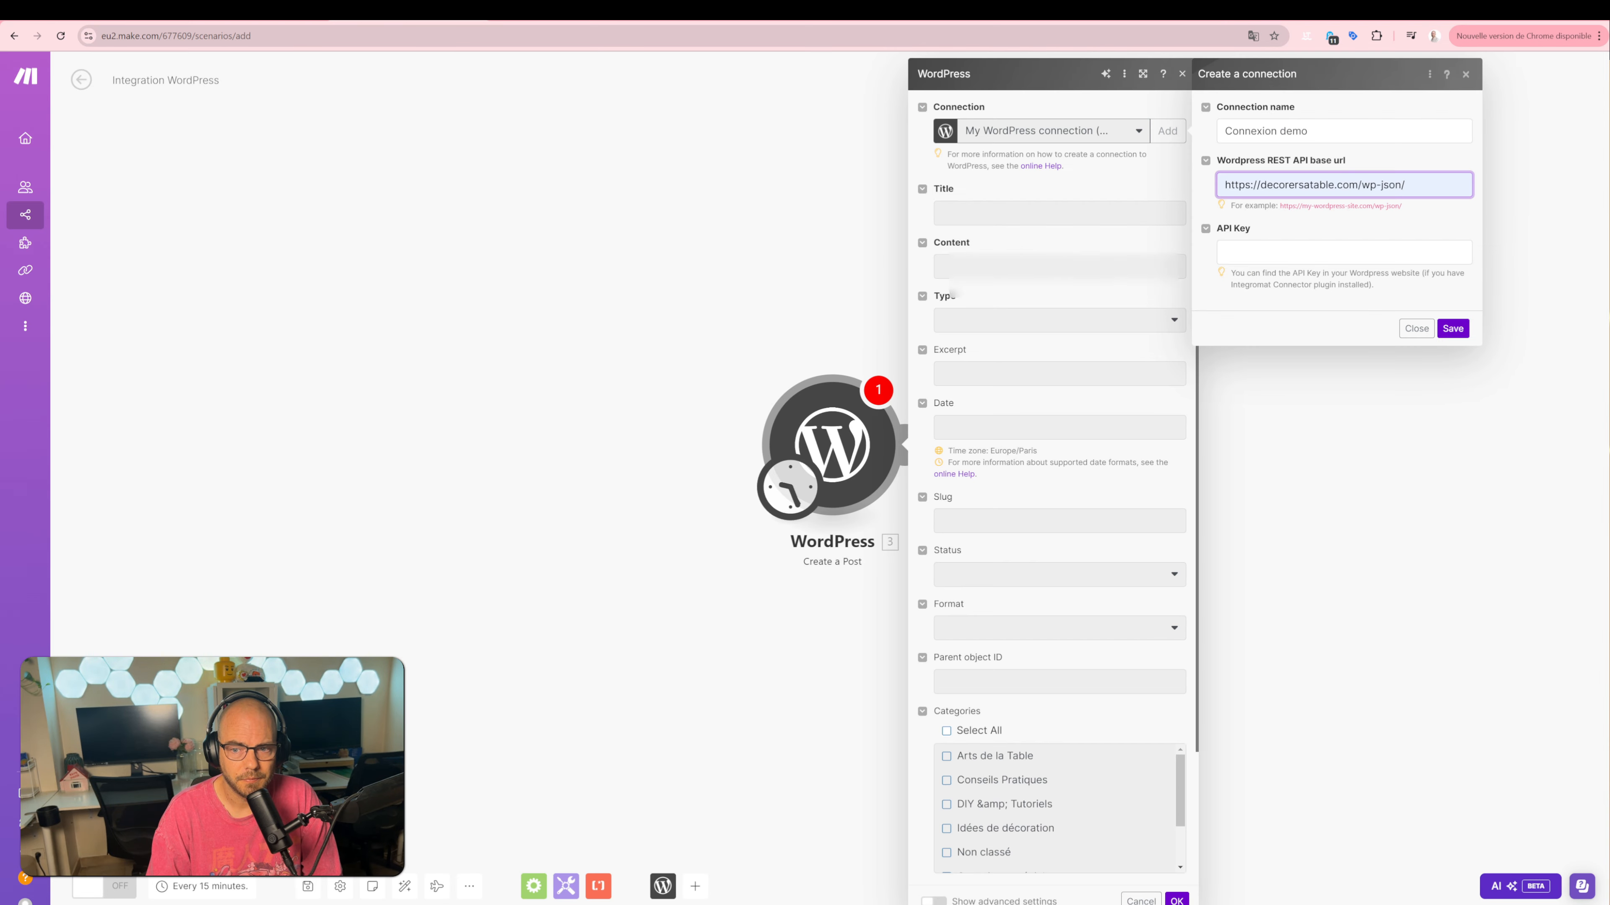
{"action": "key", "text": "Tab"}
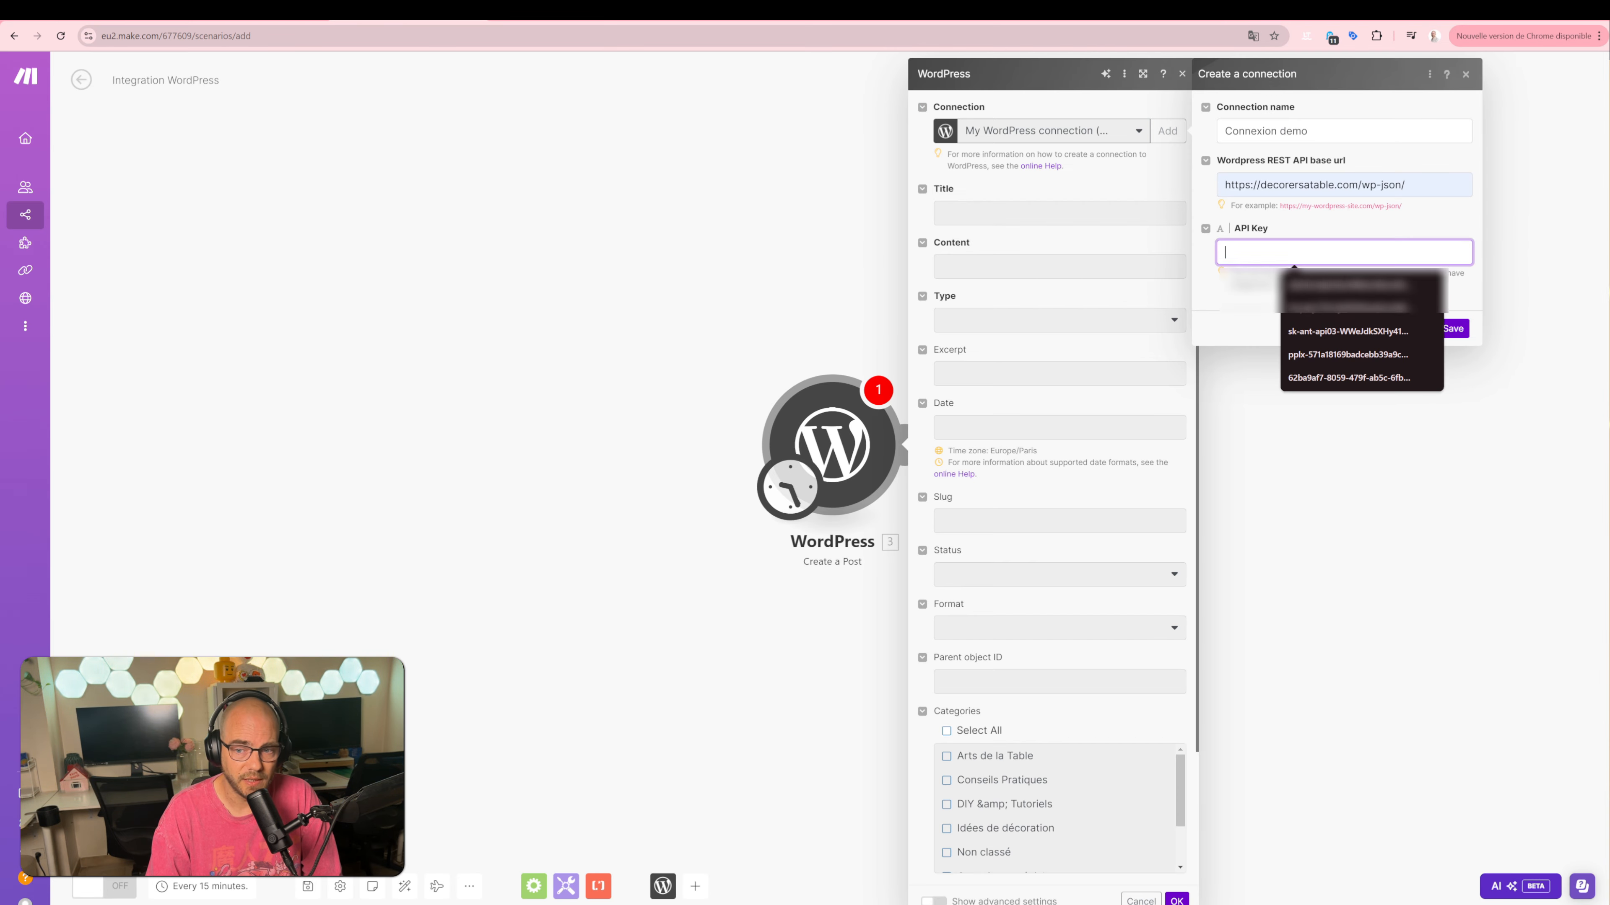
{"action": "key", "text": "ctrl+v"}
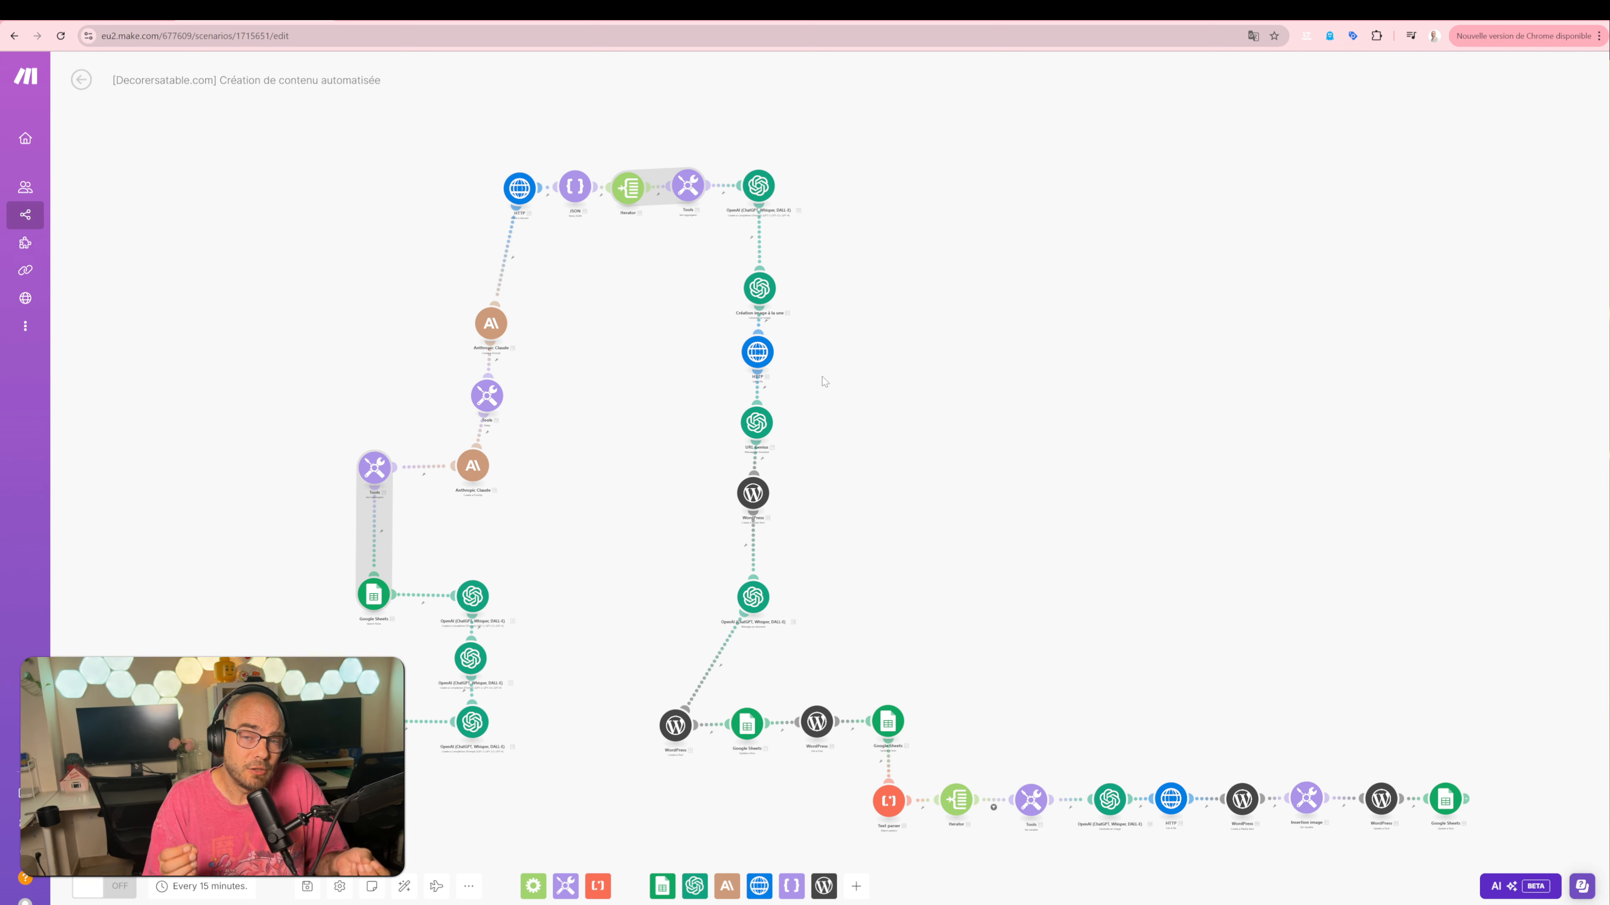
Step: Browse the WordPress modules available in the content creation scenario as far as the media item actions
{"action": "scroll", "coordinate": [824, 381], "scroll_direction": "up", "scroll_amount": 3}
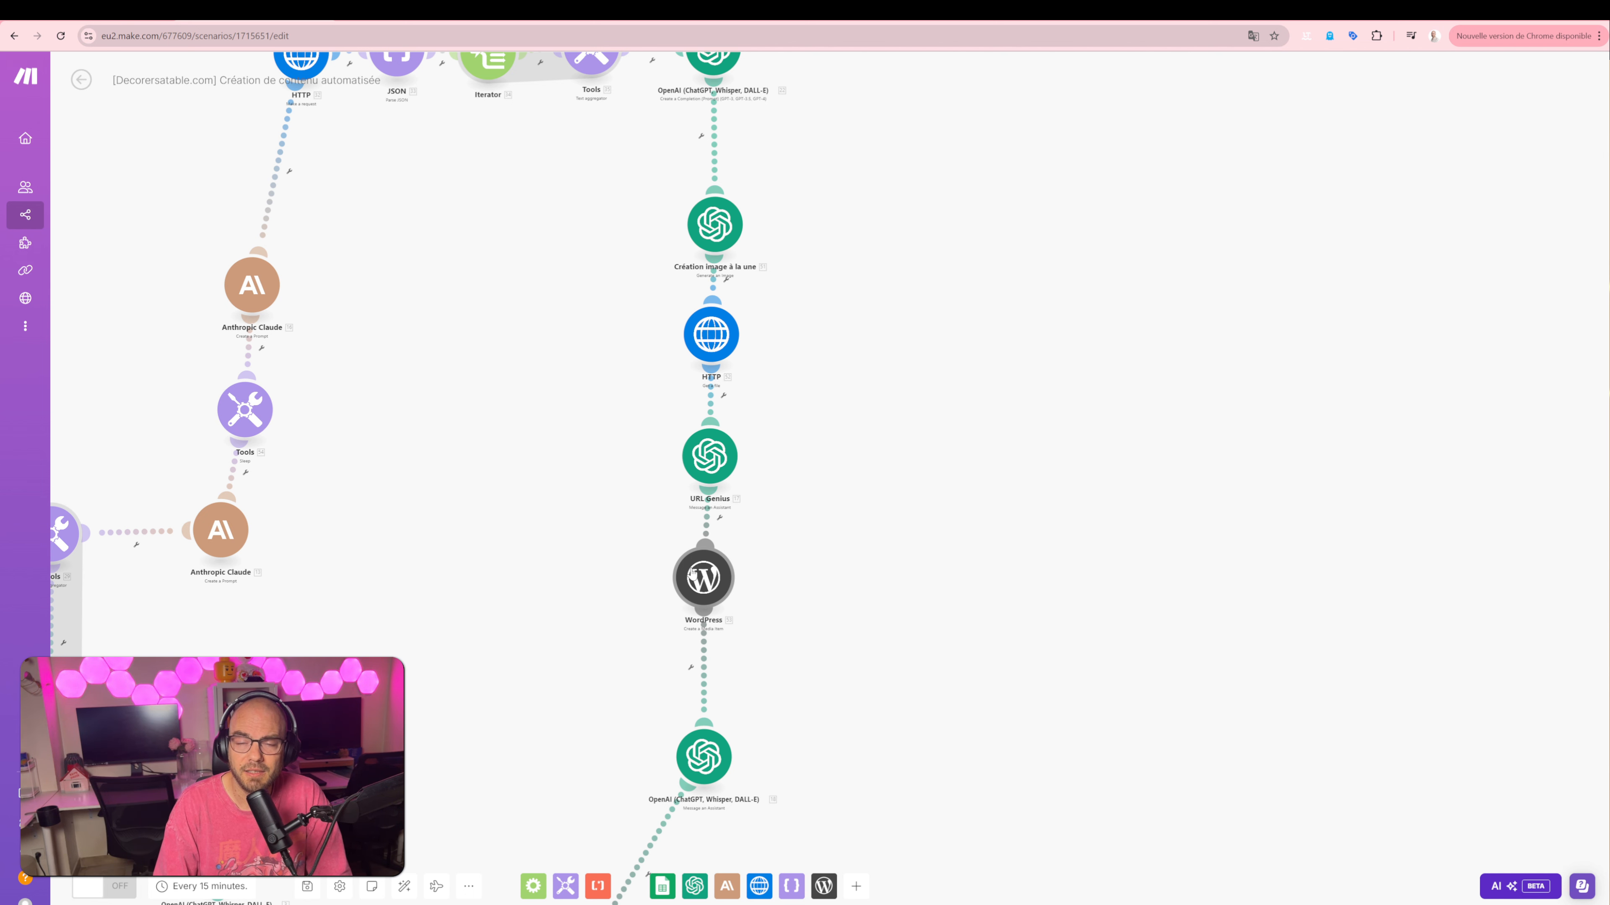
{"action": "left_click", "coordinate": [855, 888]}
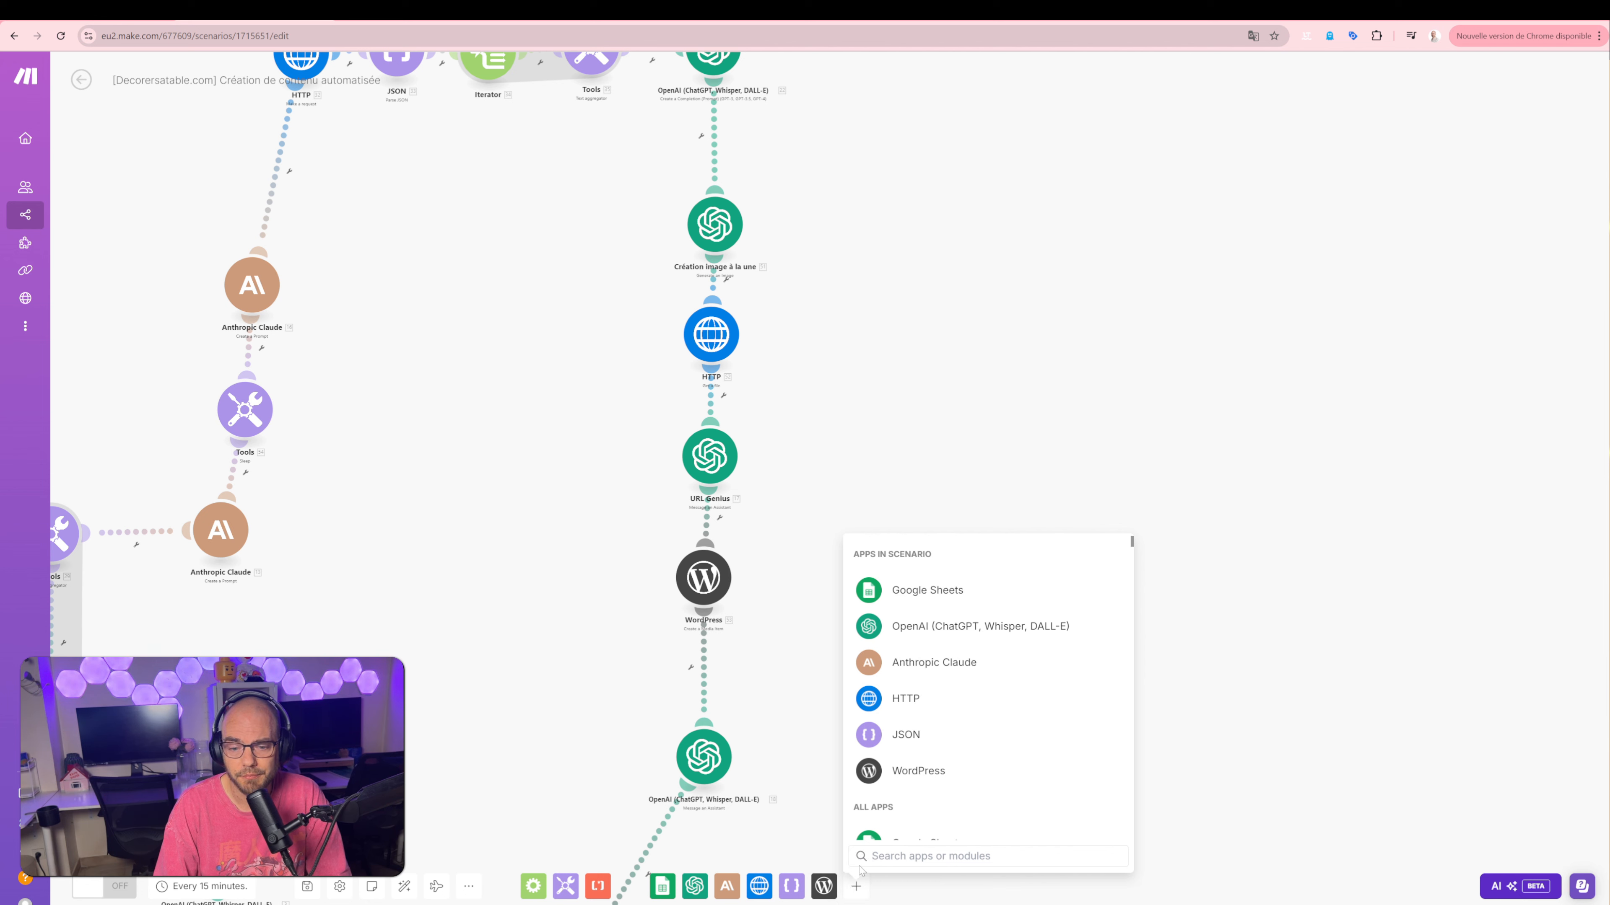
{"action": "left_click", "coordinate": [905, 778]}
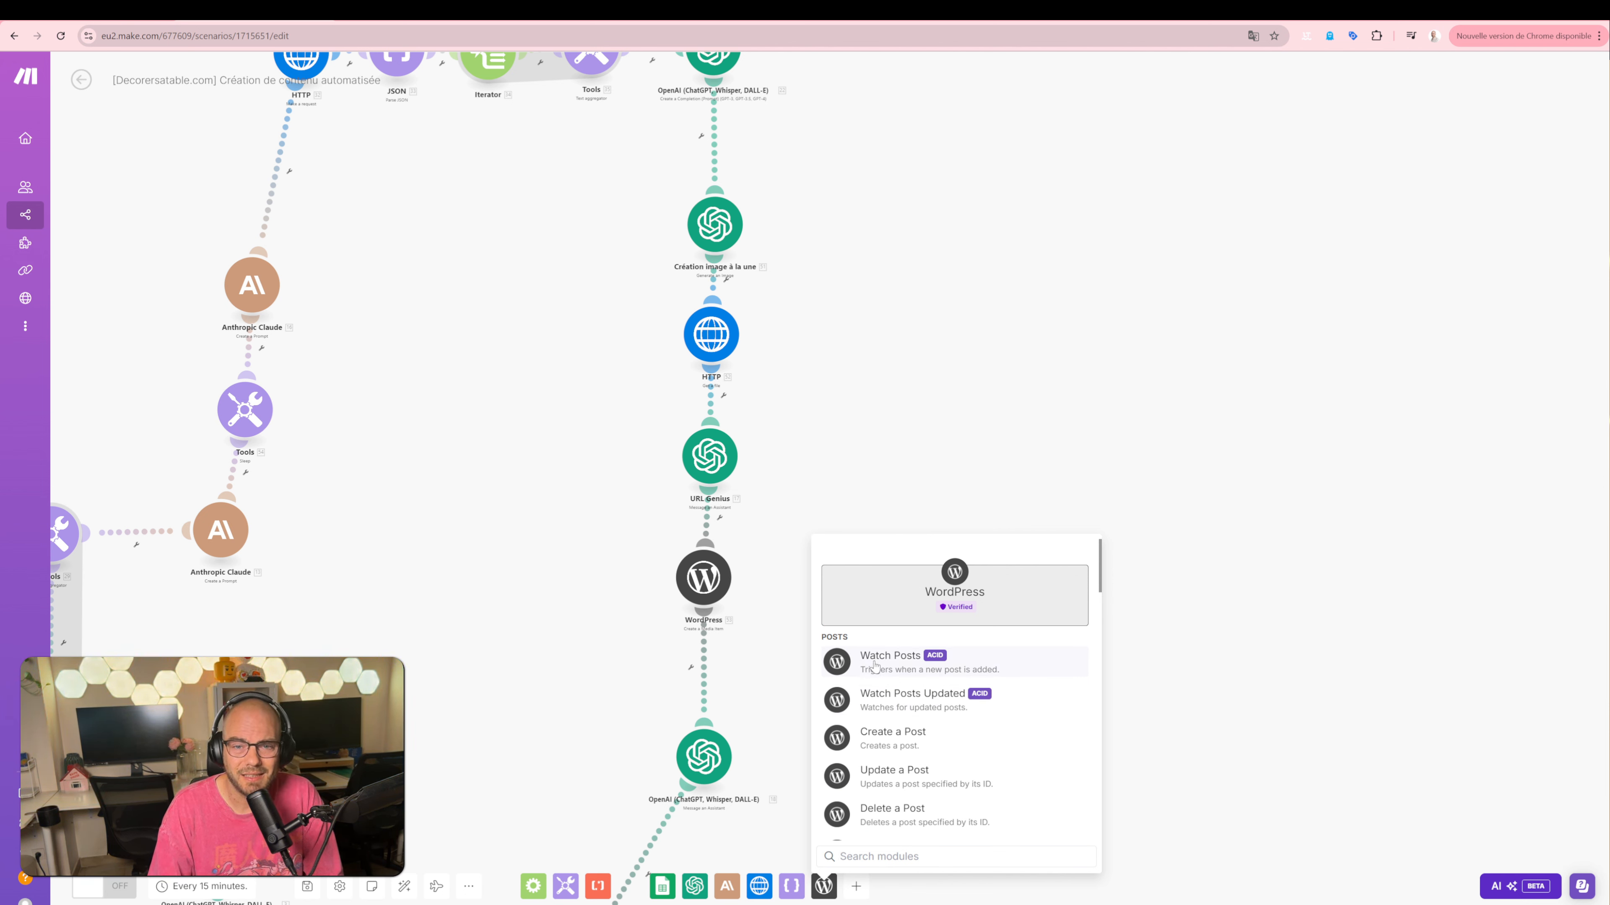
{"action": "scroll", "coordinate": [879, 736], "scroll_direction": "down", "scroll_amount": 3}
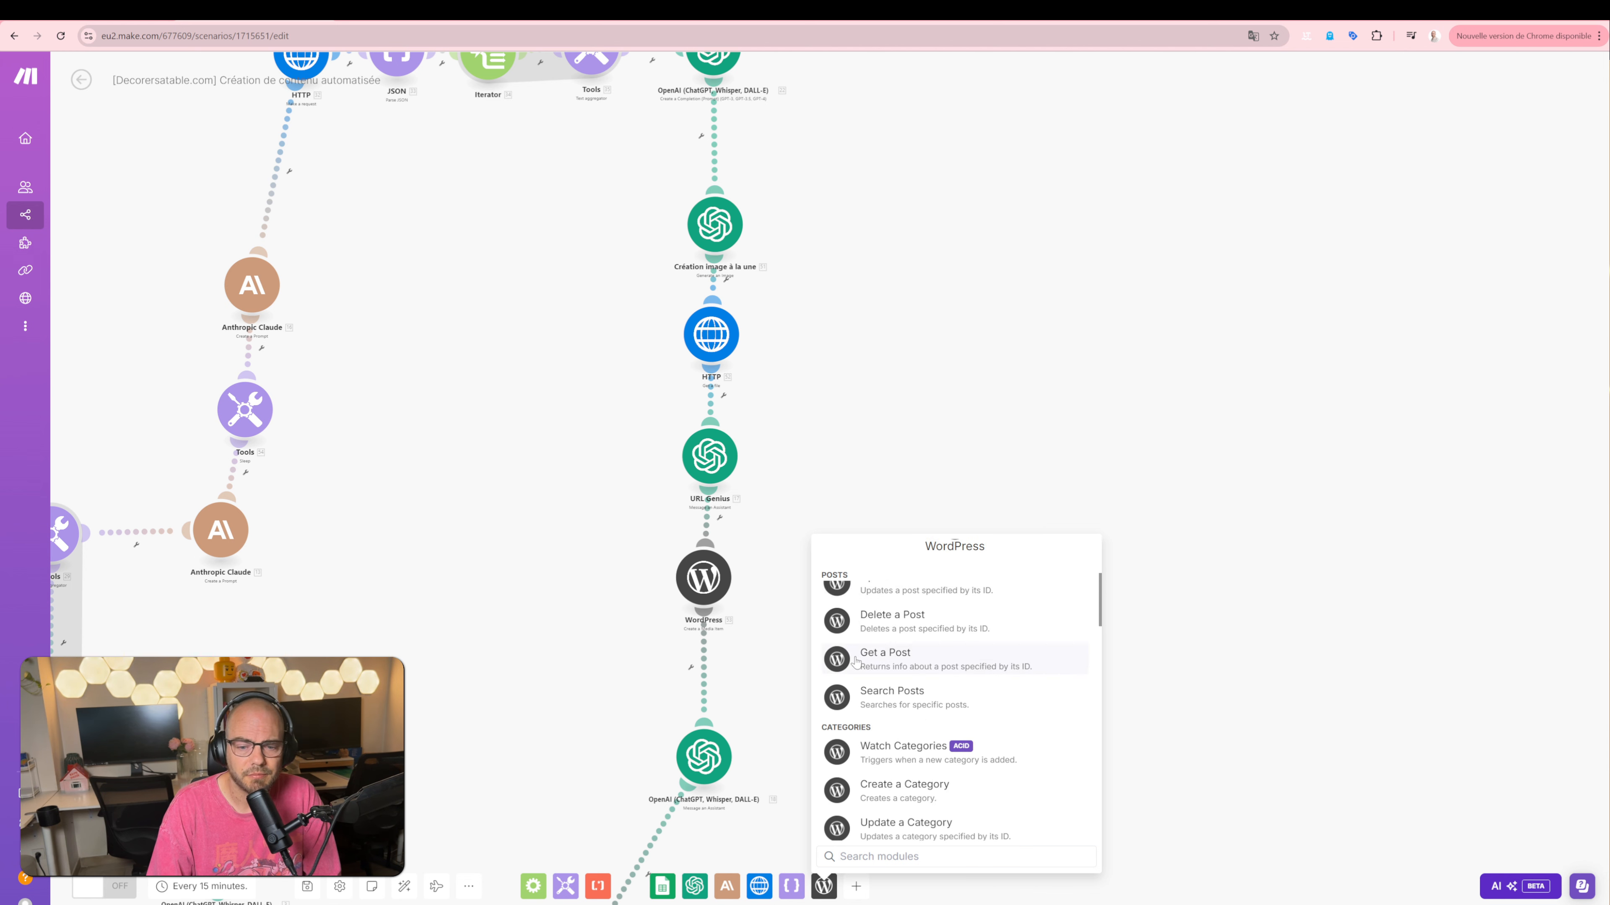
{"action": "scroll", "coordinate": [879, 736], "scroll_direction": "down", "scroll_amount": 6}
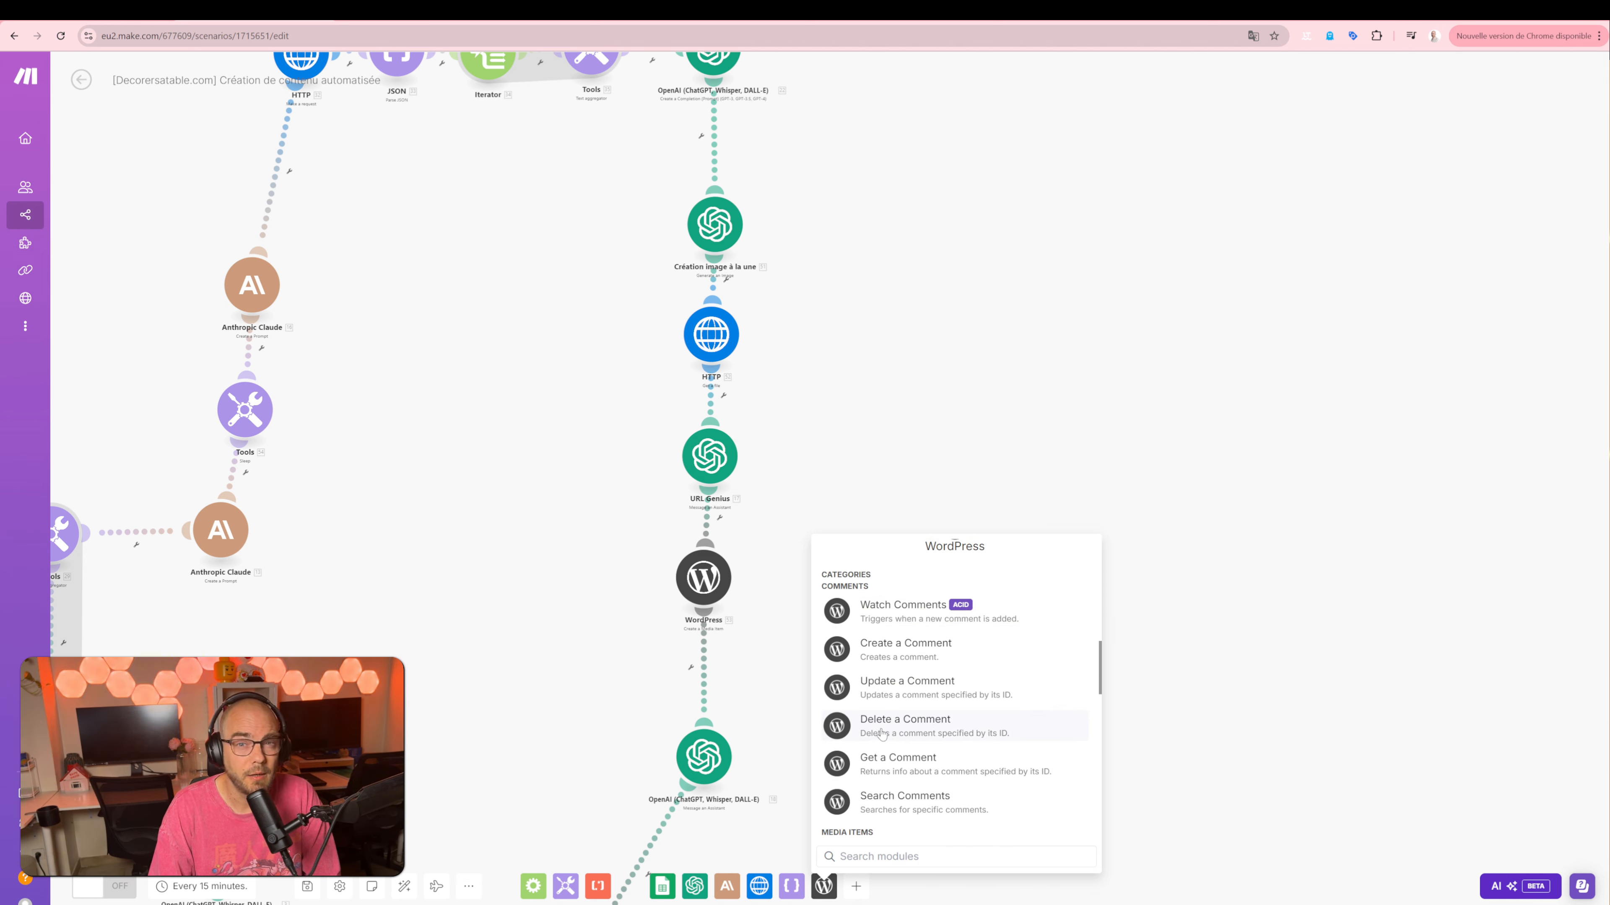
{"action": "scroll", "coordinate": [881, 727], "scroll_direction": "down", "scroll_amount": 3}
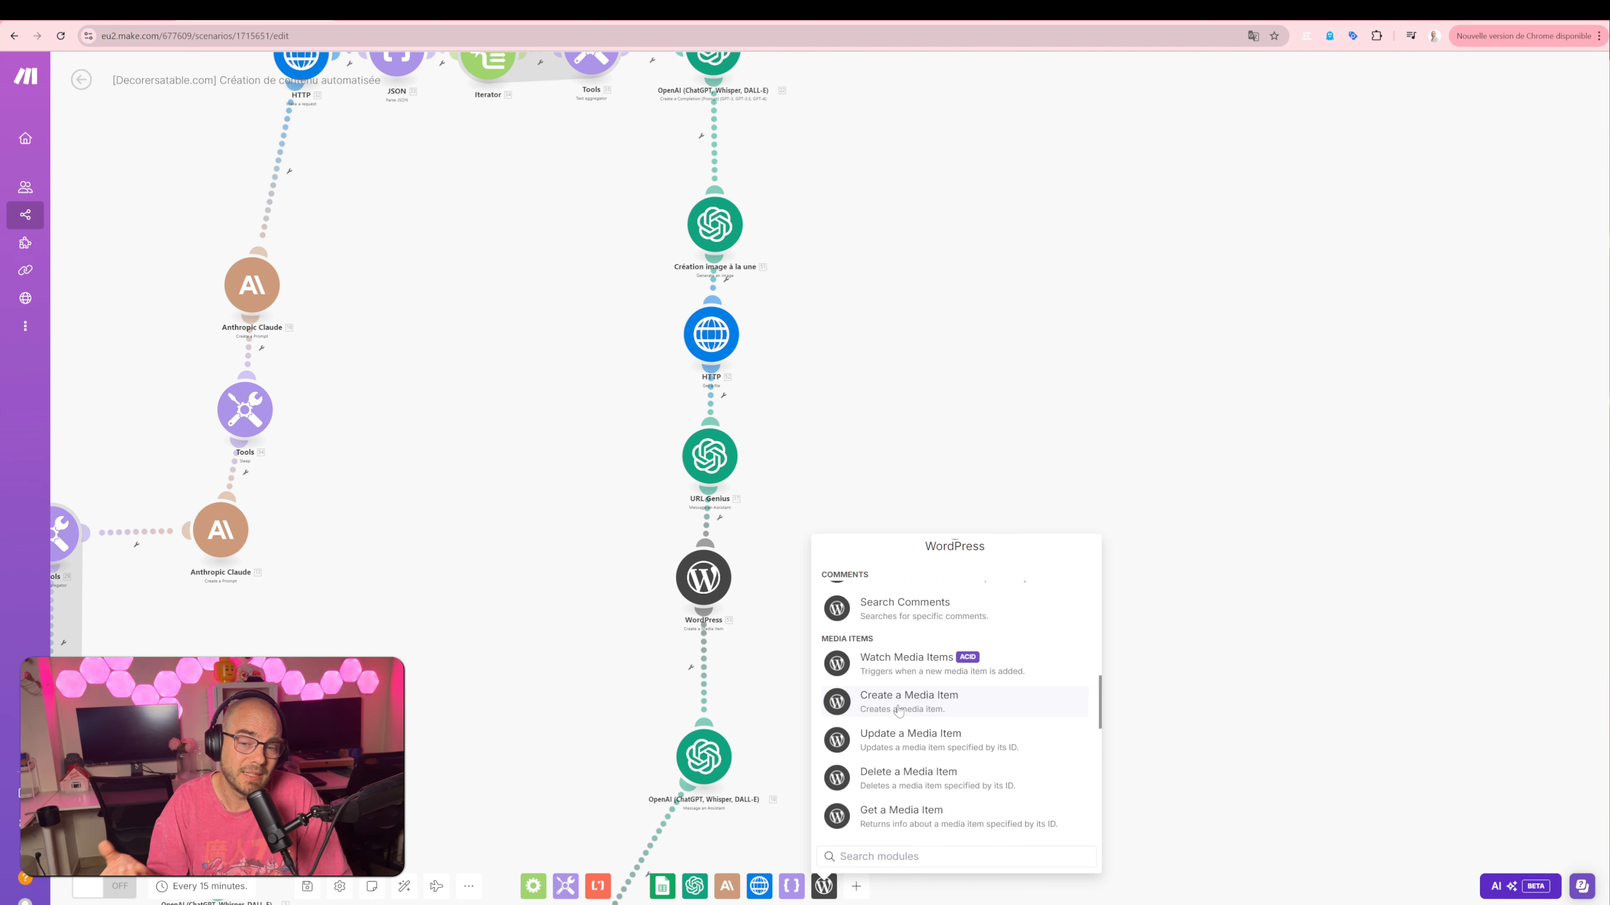
Step: Inspect the Data mapping of the existing WordPress "Create a Media Item" module and the image, HTTP and URL Genius modules before it
{"action": "left_click", "coordinate": [703, 580]}
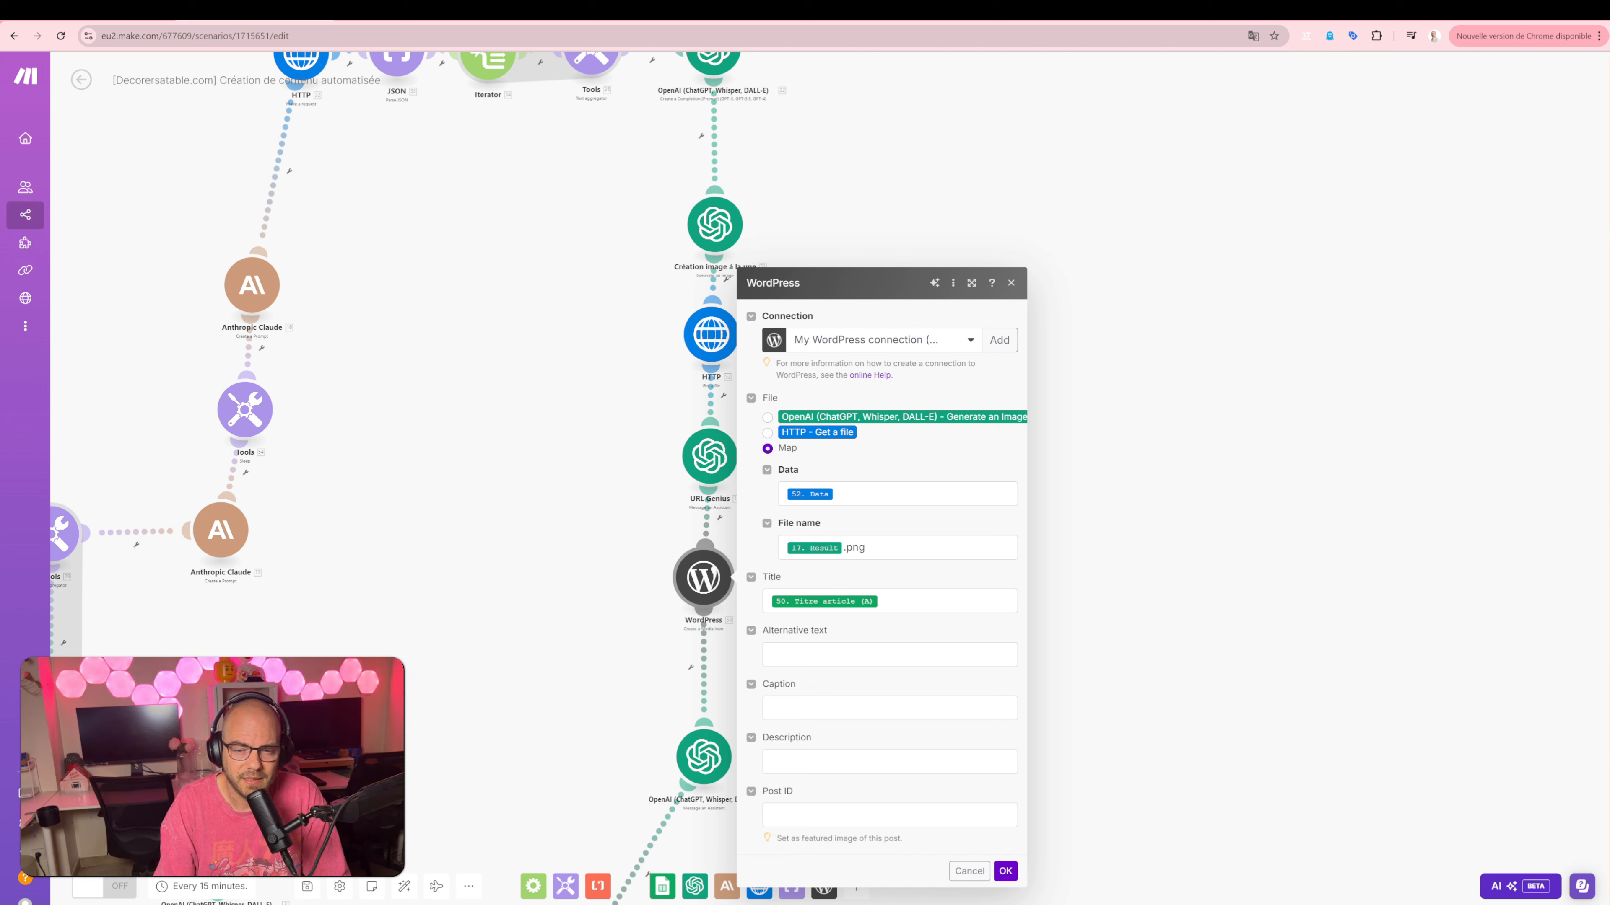
{"action": "left_click", "coordinate": [918, 493]}
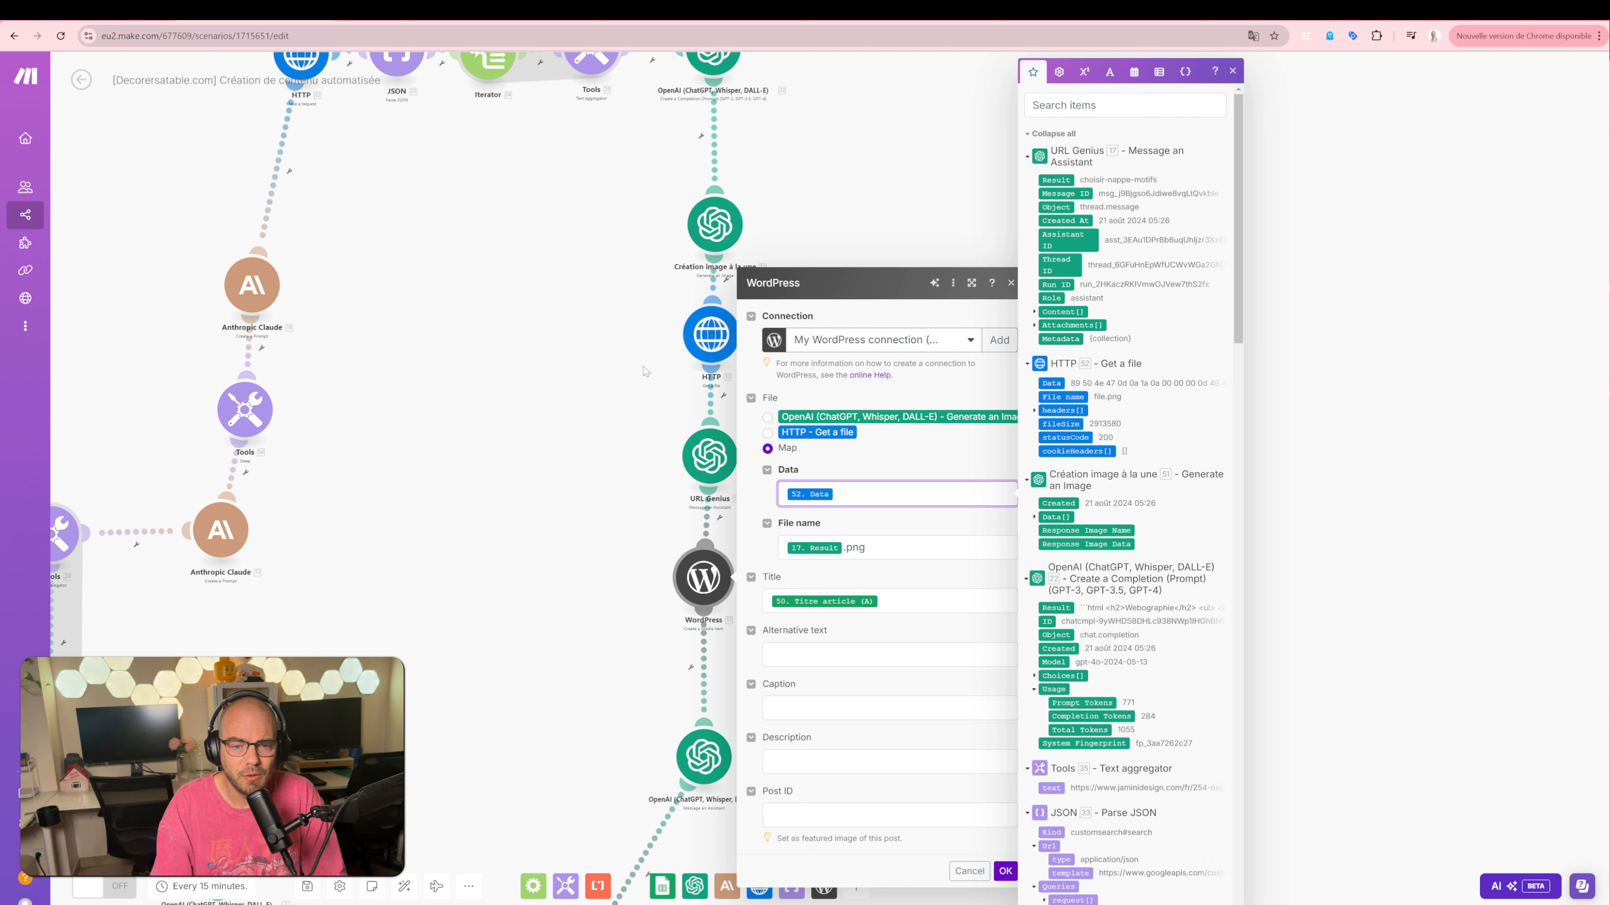
{"action": "left_click", "coordinate": [699, 375]}
{"action": "scroll", "coordinate": [704, 368], "scroll_direction": "up", "scroll_amount": 5}
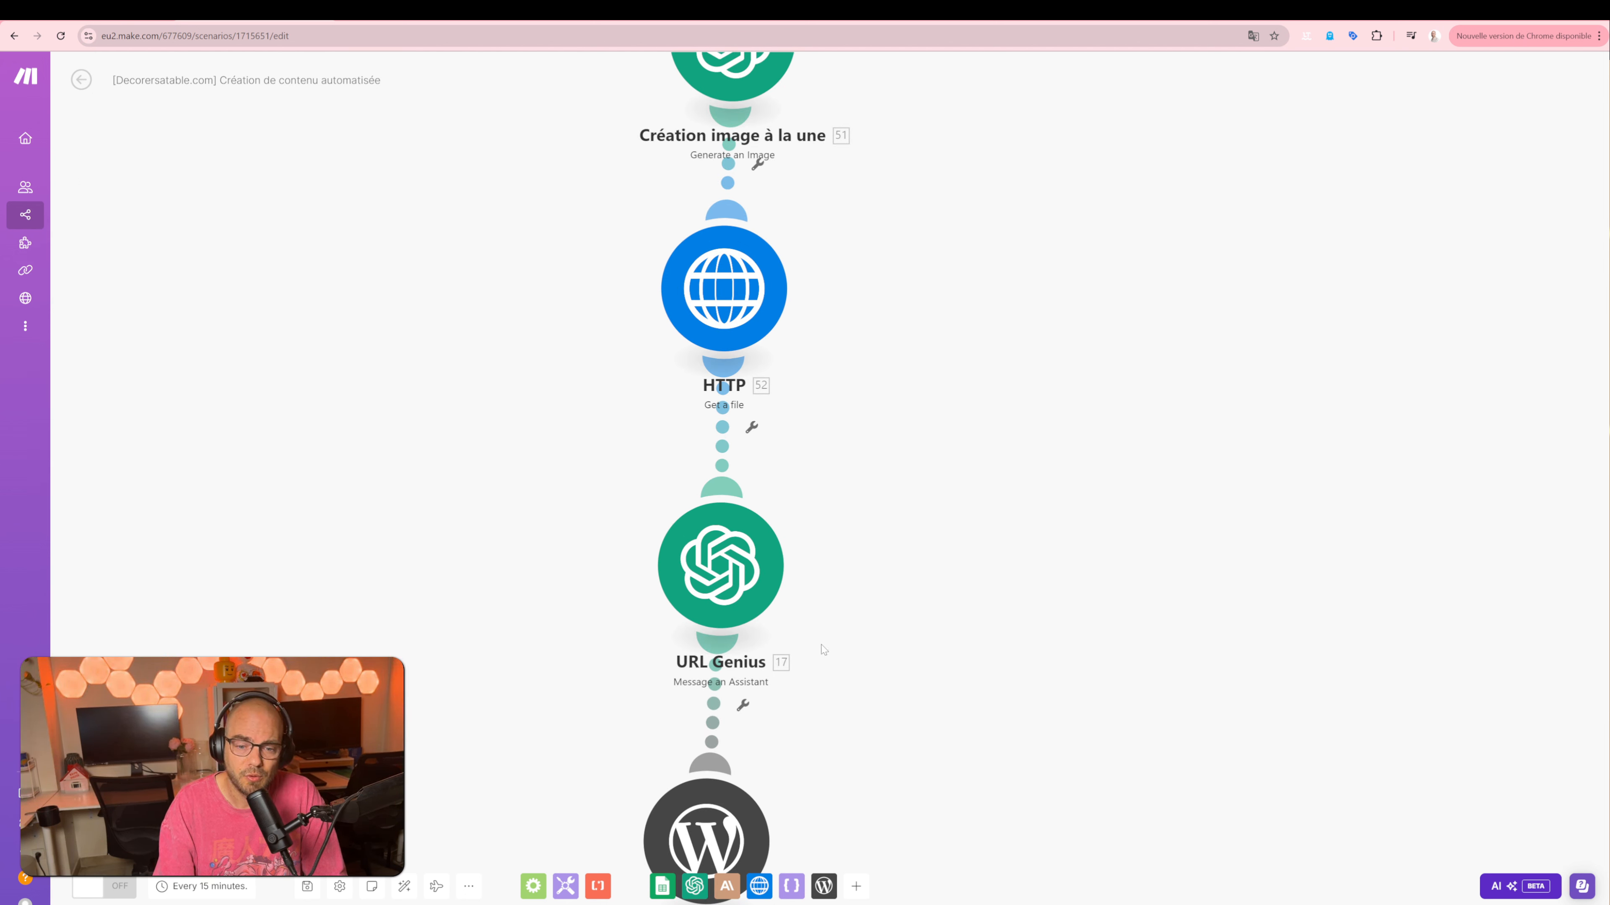
{"action": "scroll", "coordinate": [816, 640], "scroll_direction": "down", "scroll_amount": 3}
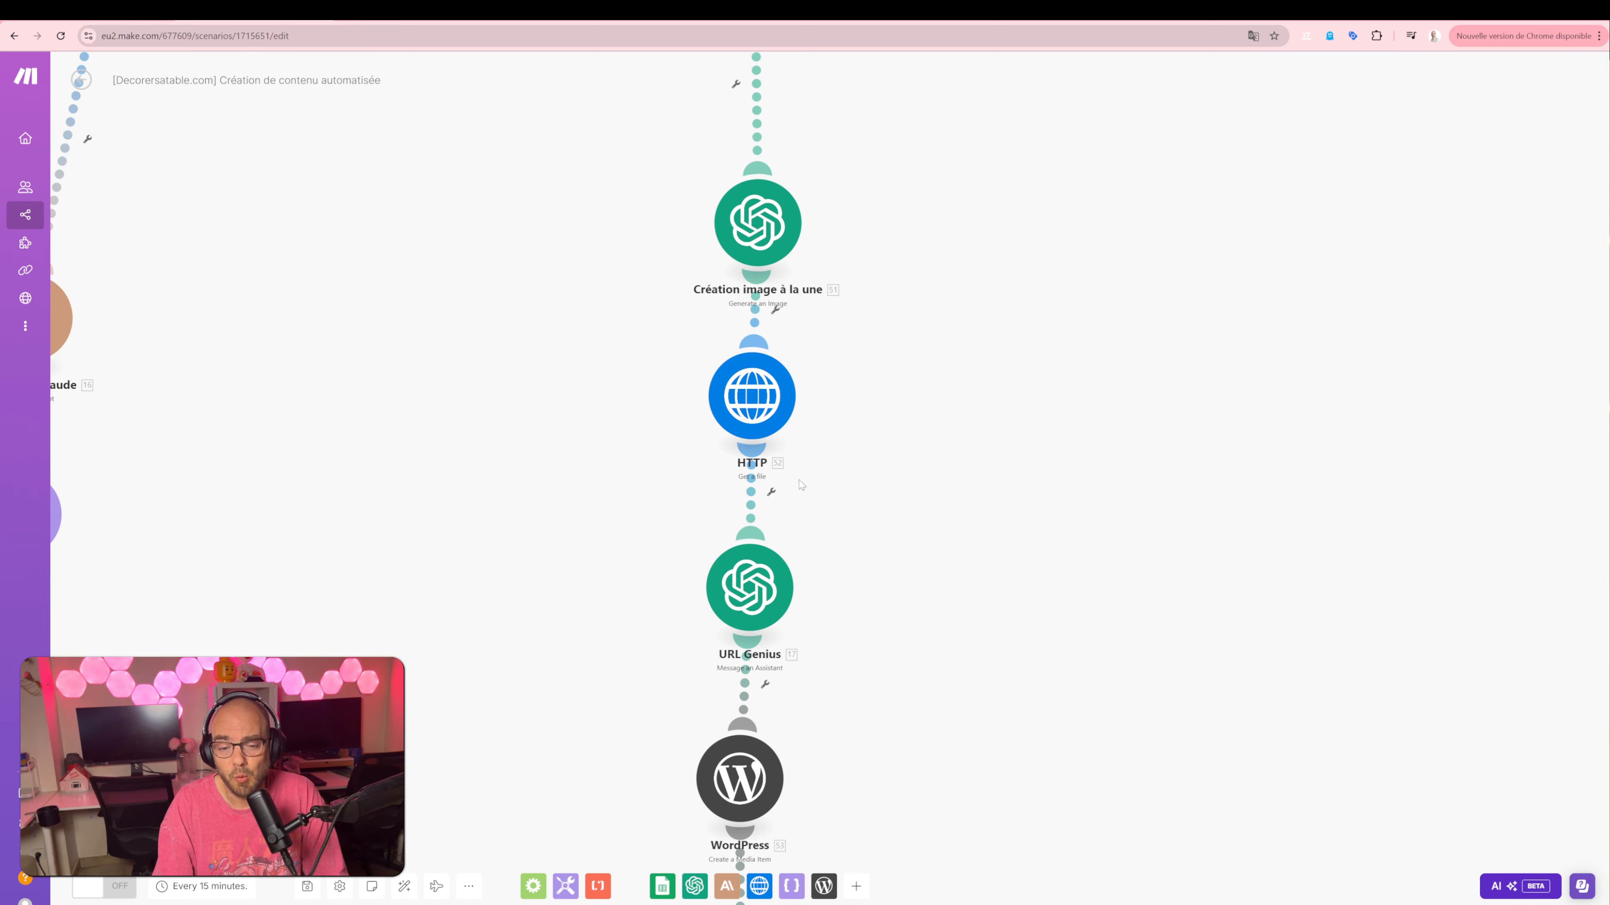
{"action": "scroll", "coordinate": [793, 716], "scroll_direction": "down", "scroll_amount": 2}
Step: Reopen the "Create a Media Item" module and review its Data, File name, Title and Post ID fields
{"action": "left_click", "coordinate": [776, 732]}
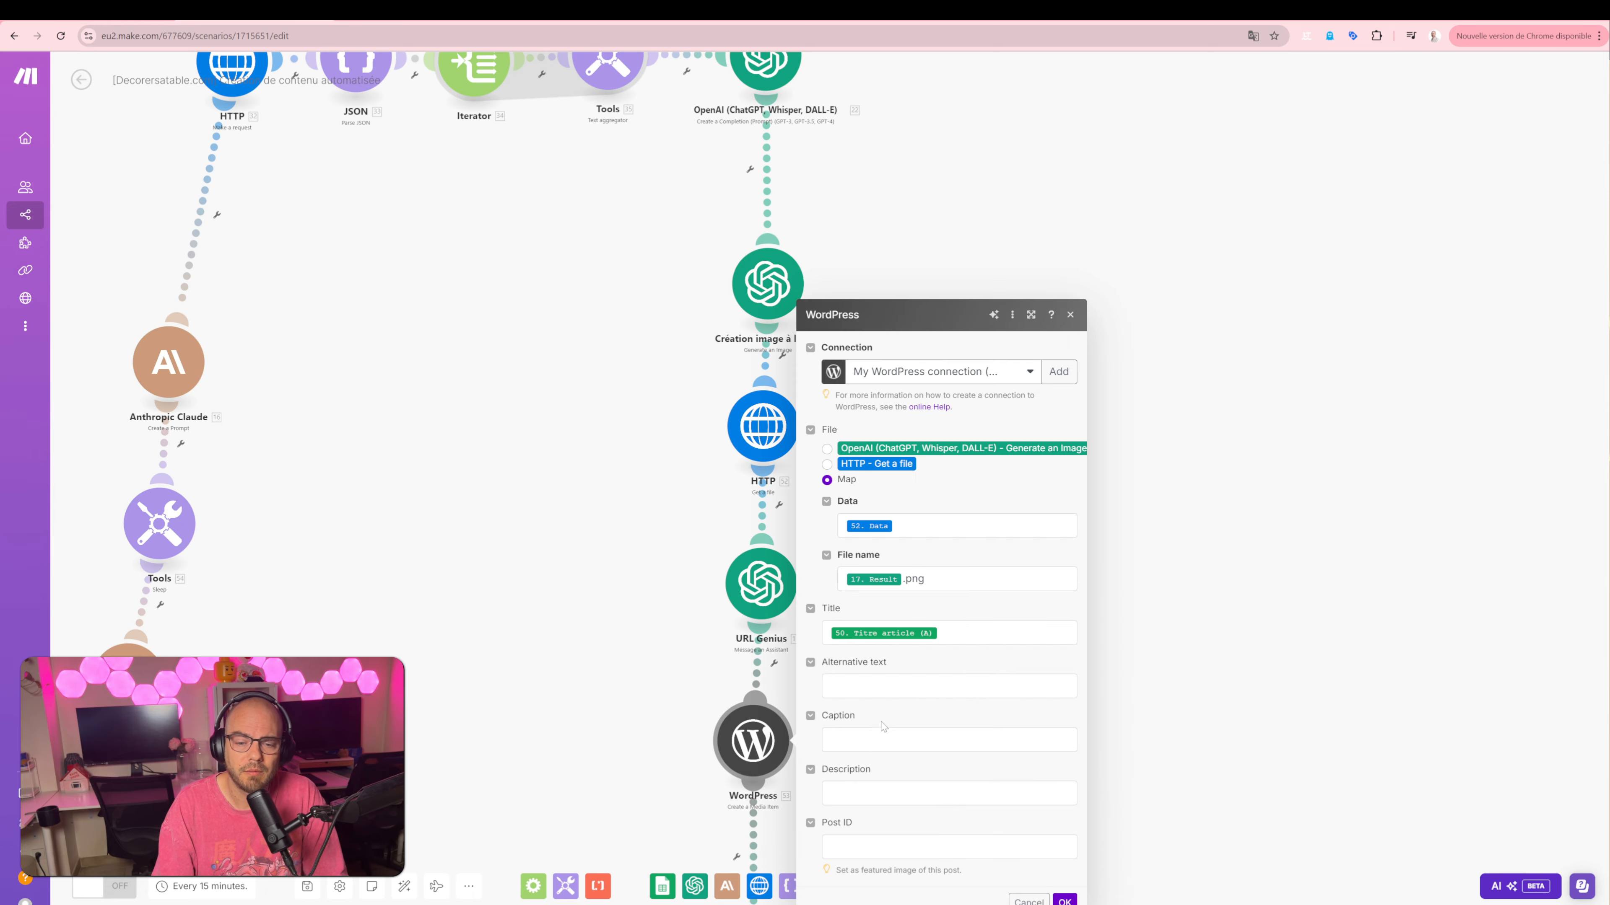
{"action": "left_click", "coordinate": [970, 525]}
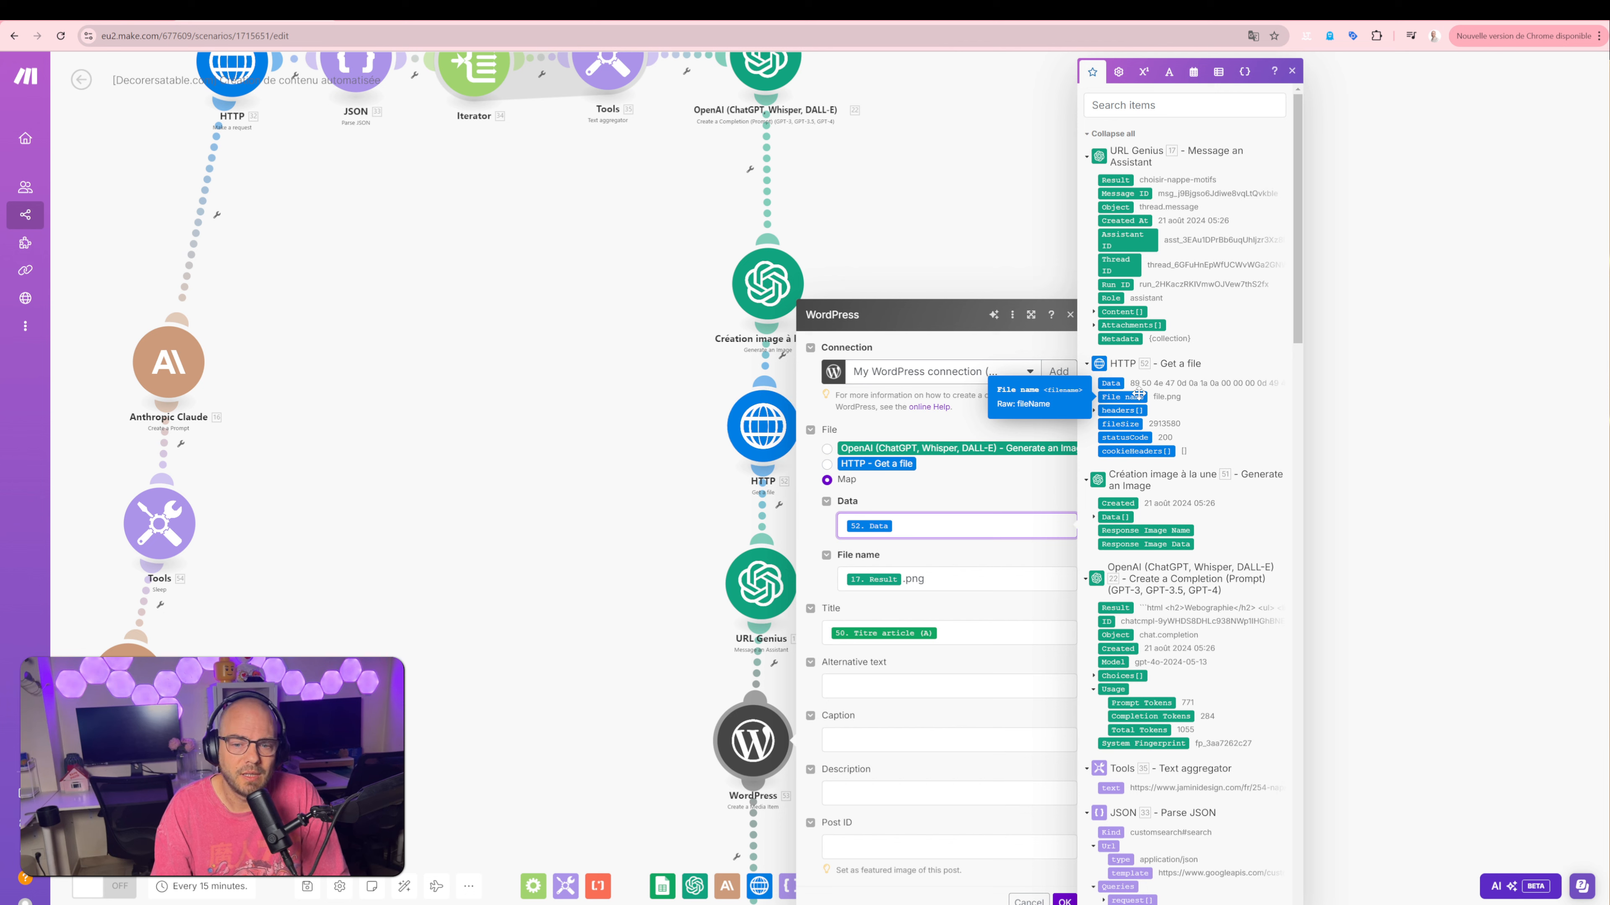
{"action": "key", "text": "Tab"}
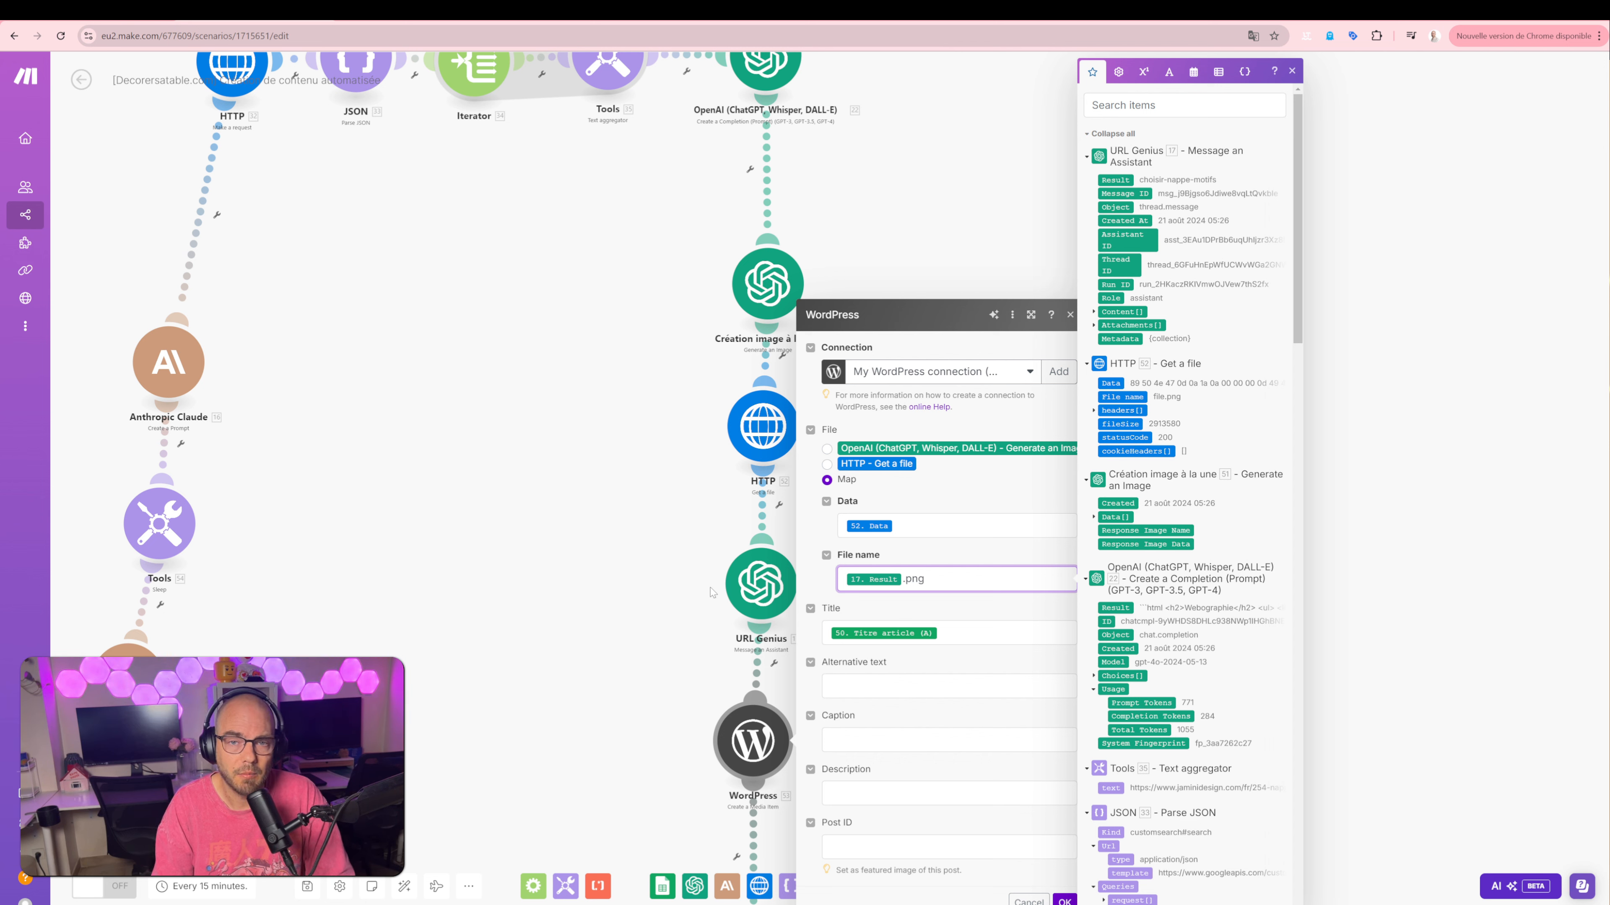
{"action": "key", "text": "Tab"}
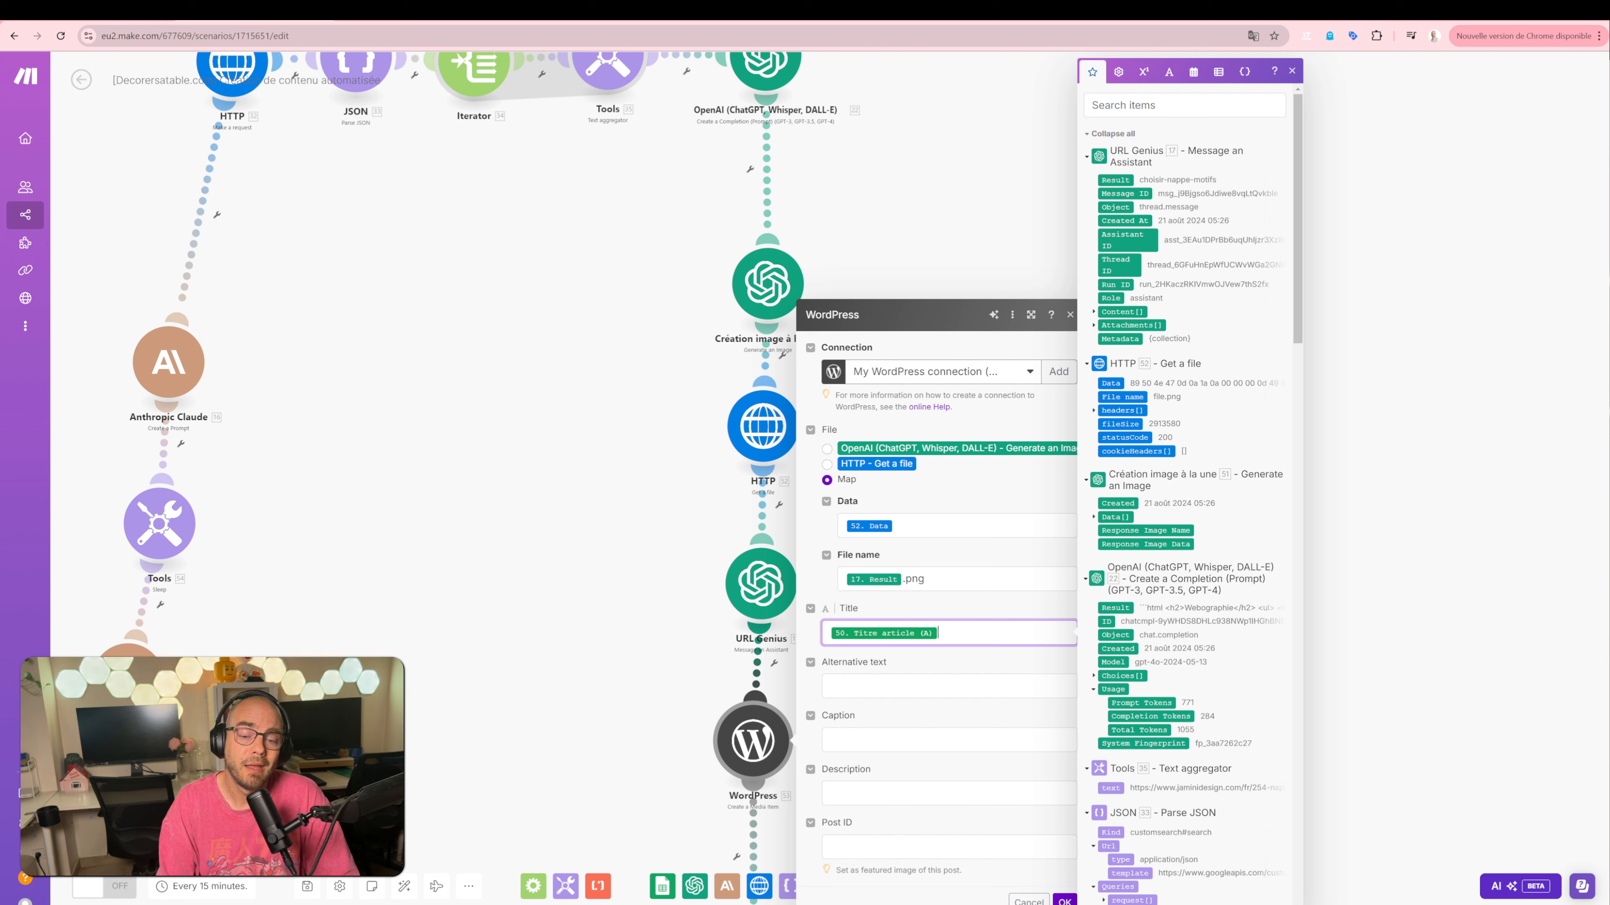
{"action": "left_click", "coordinate": [912, 847]}
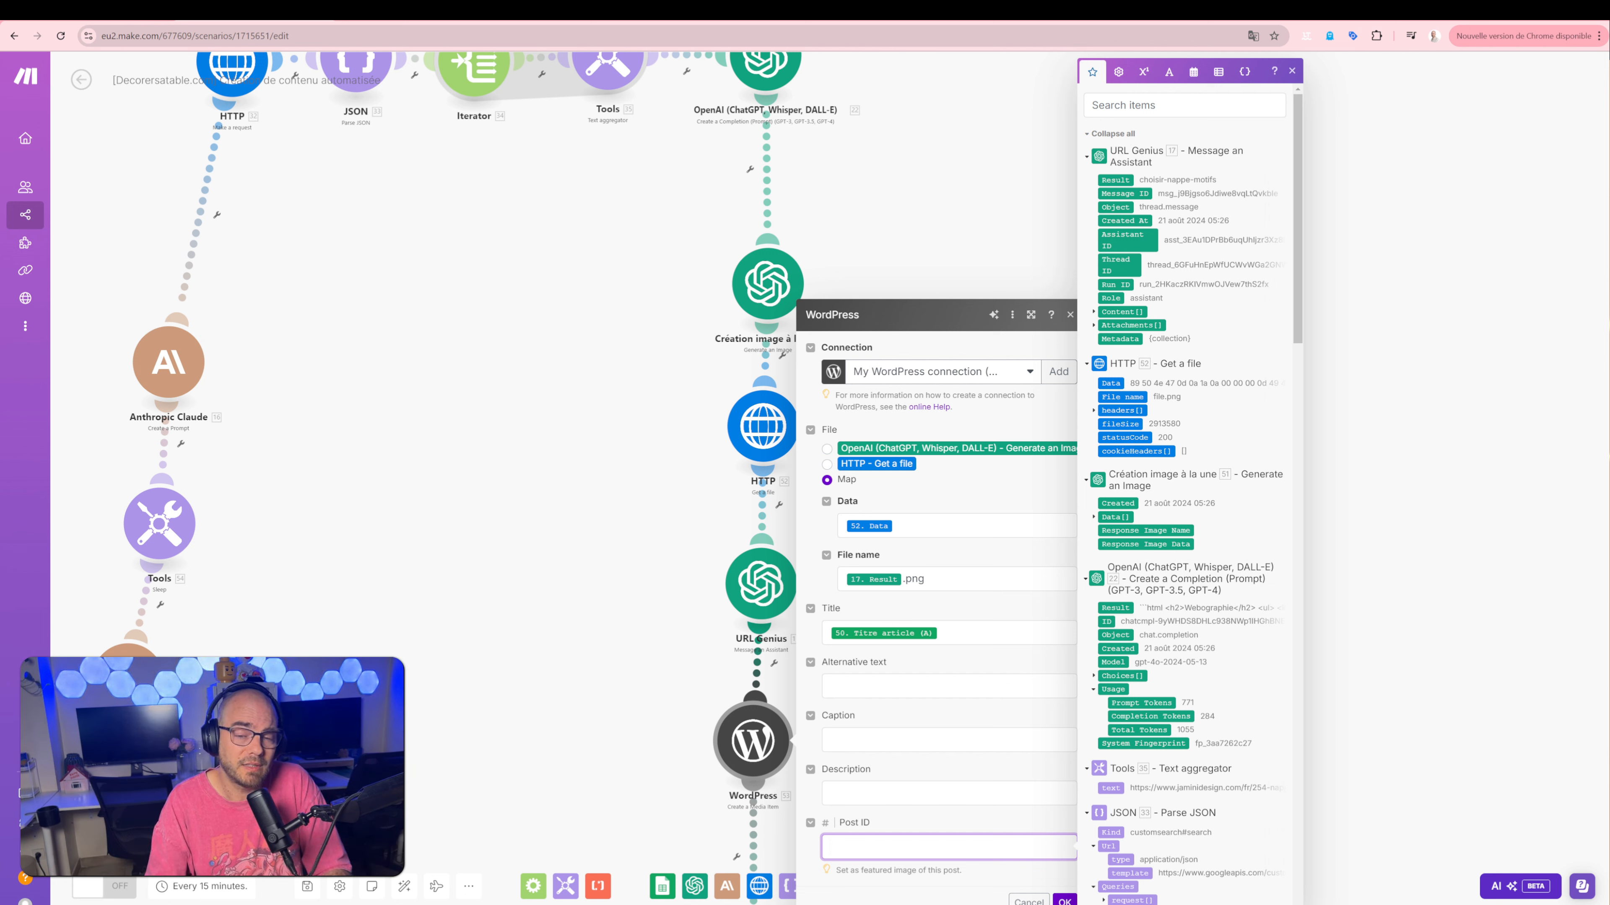
Step: Close the media item module and examine its outputs available for the Message field of the OpenAI "Message an Assistant" module below it
{"action": "left_click", "coordinate": [1063, 899]}
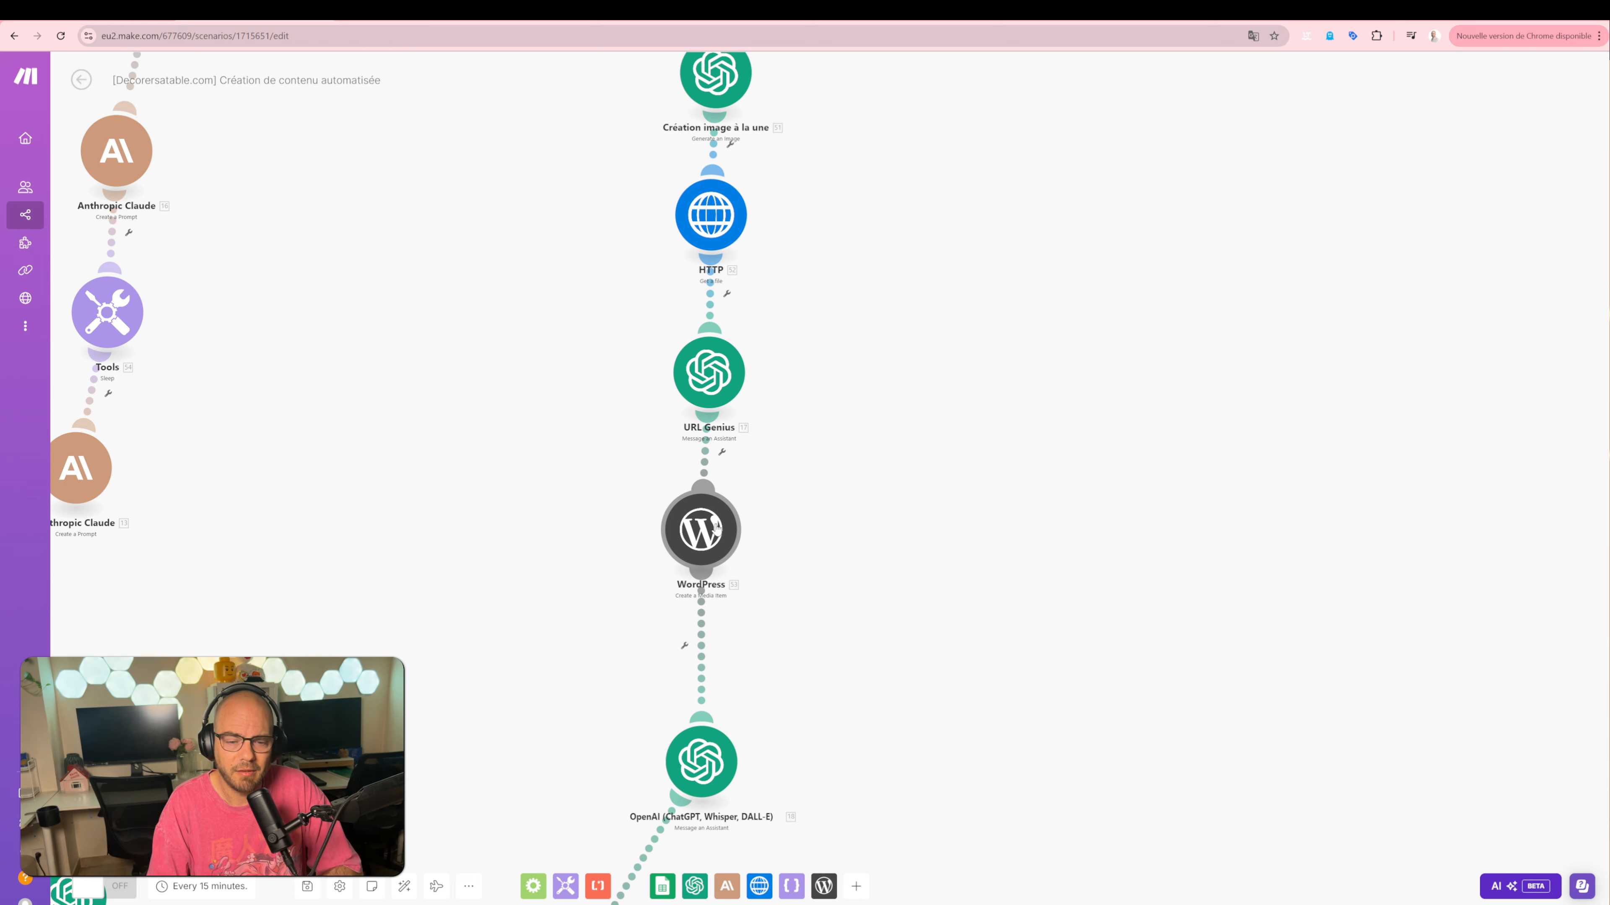
{"action": "left_click", "coordinate": [712, 738]}
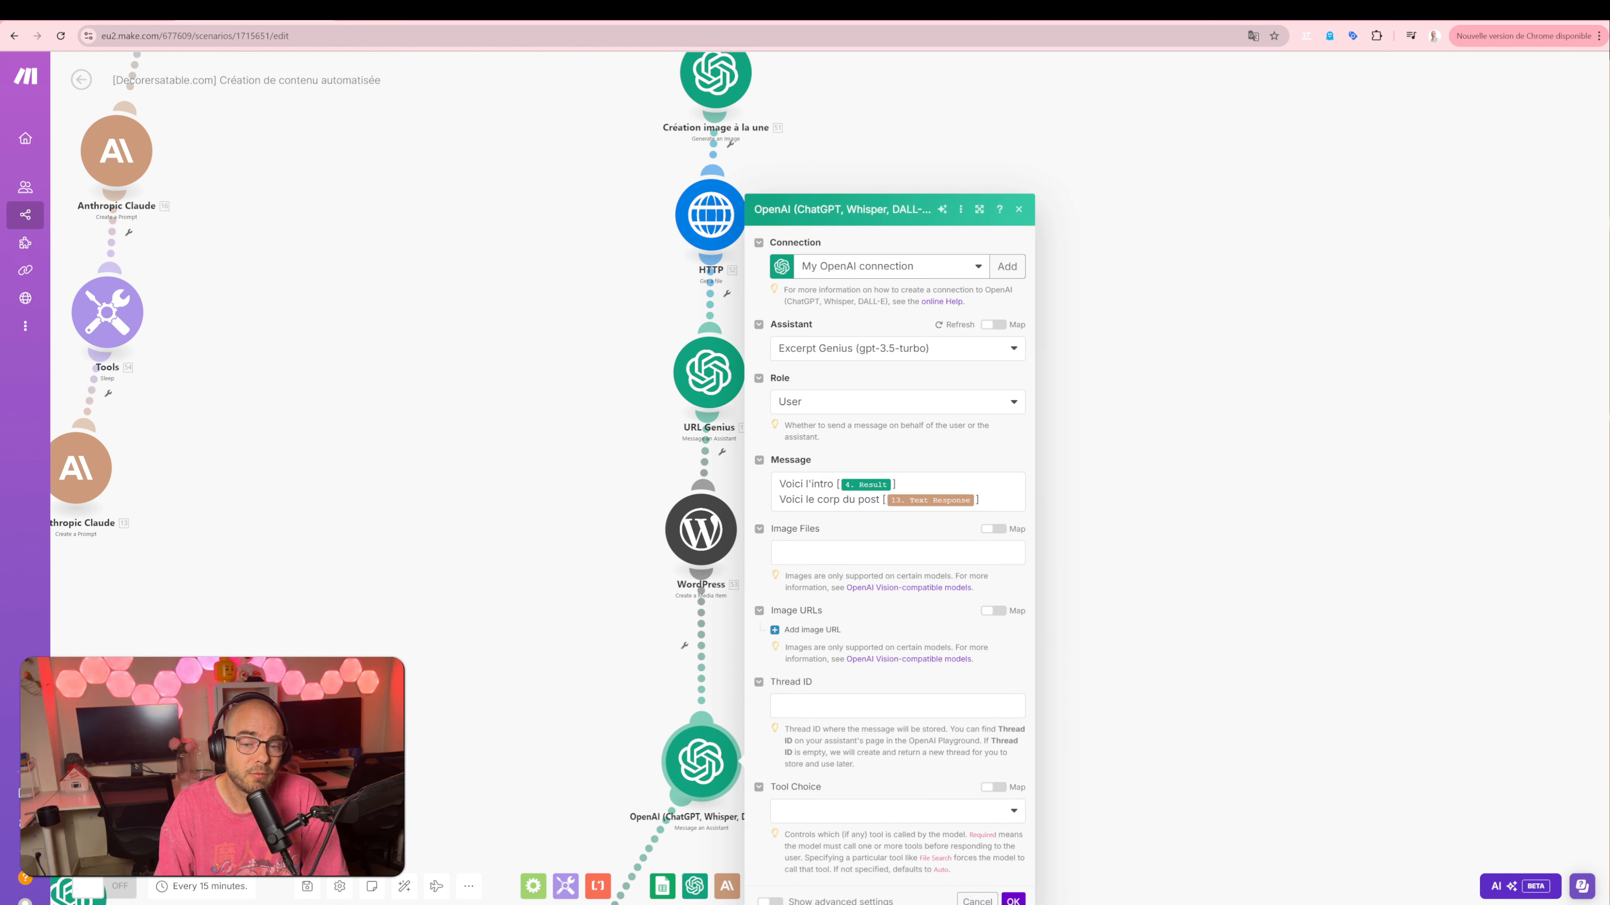
{"action": "left_click", "coordinate": [780, 485]}
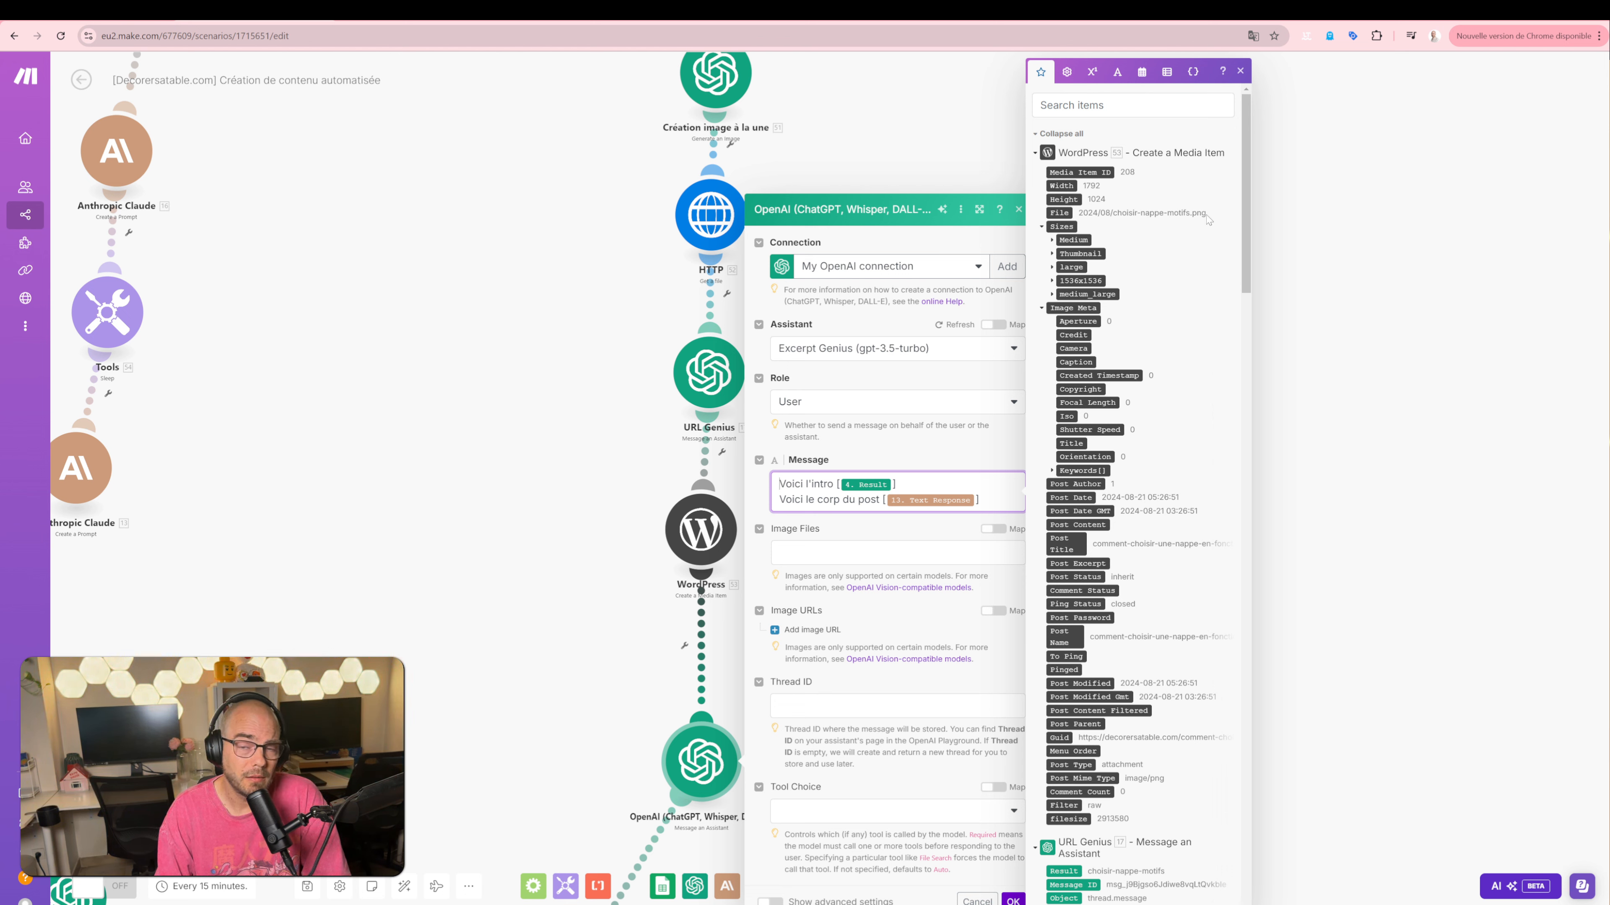
{"action": "left_click", "coordinate": [1054, 243]}
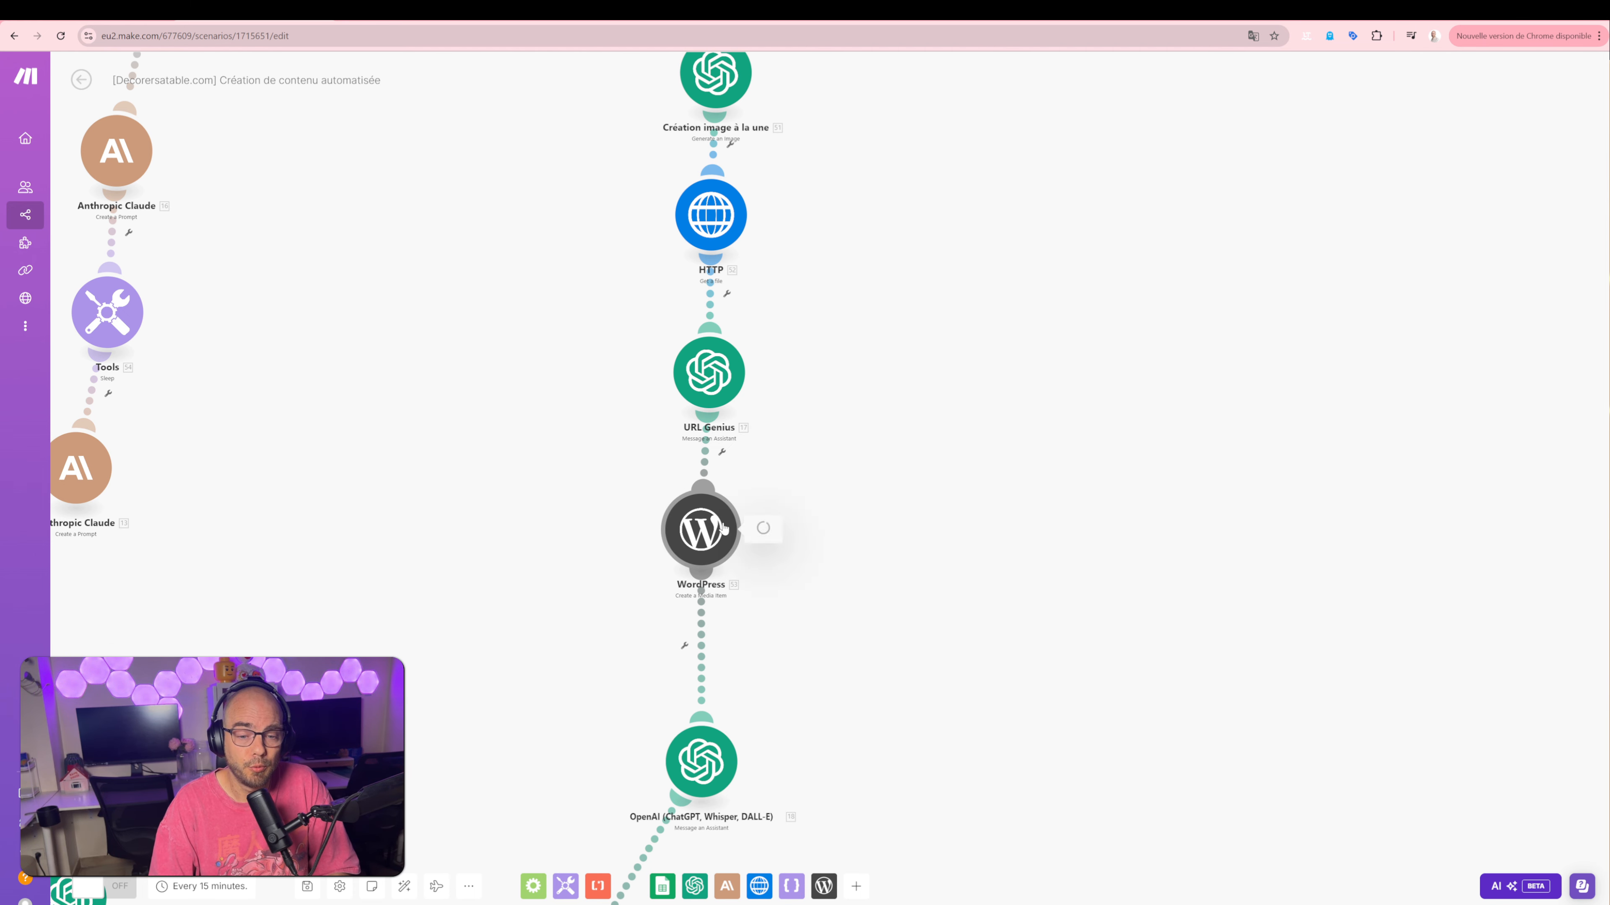
Step: Reopen the WordPress "Create a Media Item" module and check its Post ID field for assigning a featured image
{"action": "left_click", "coordinate": [732, 533]}
{"action": "left_click", "coordinate": [817, 764]}
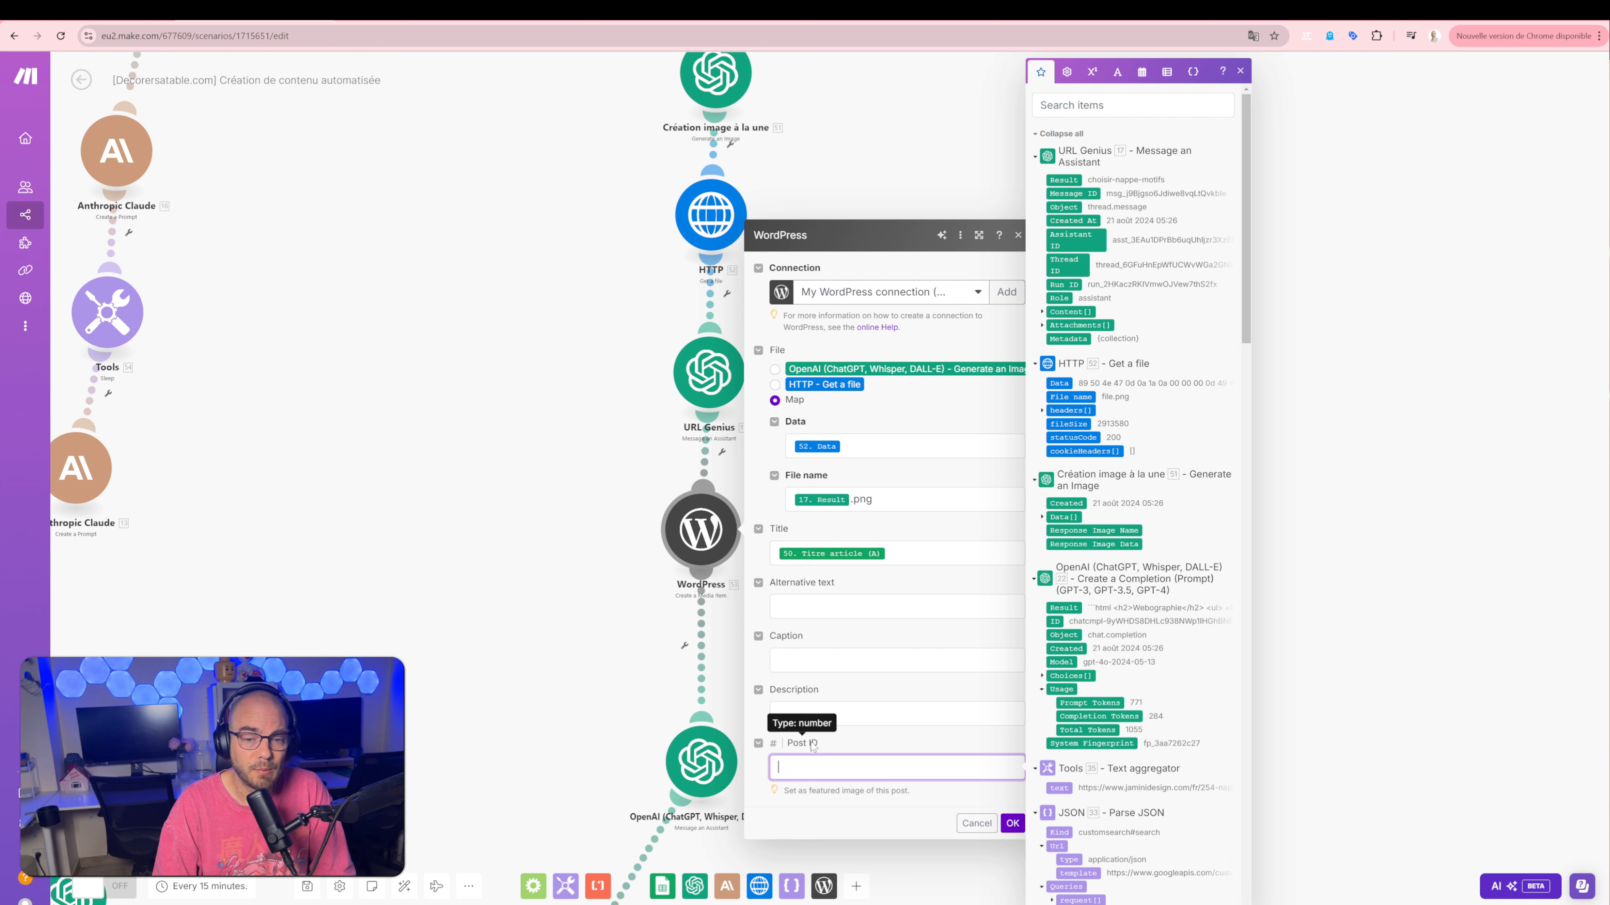
{"action": "left_click", "coordinate": [513, 579]}
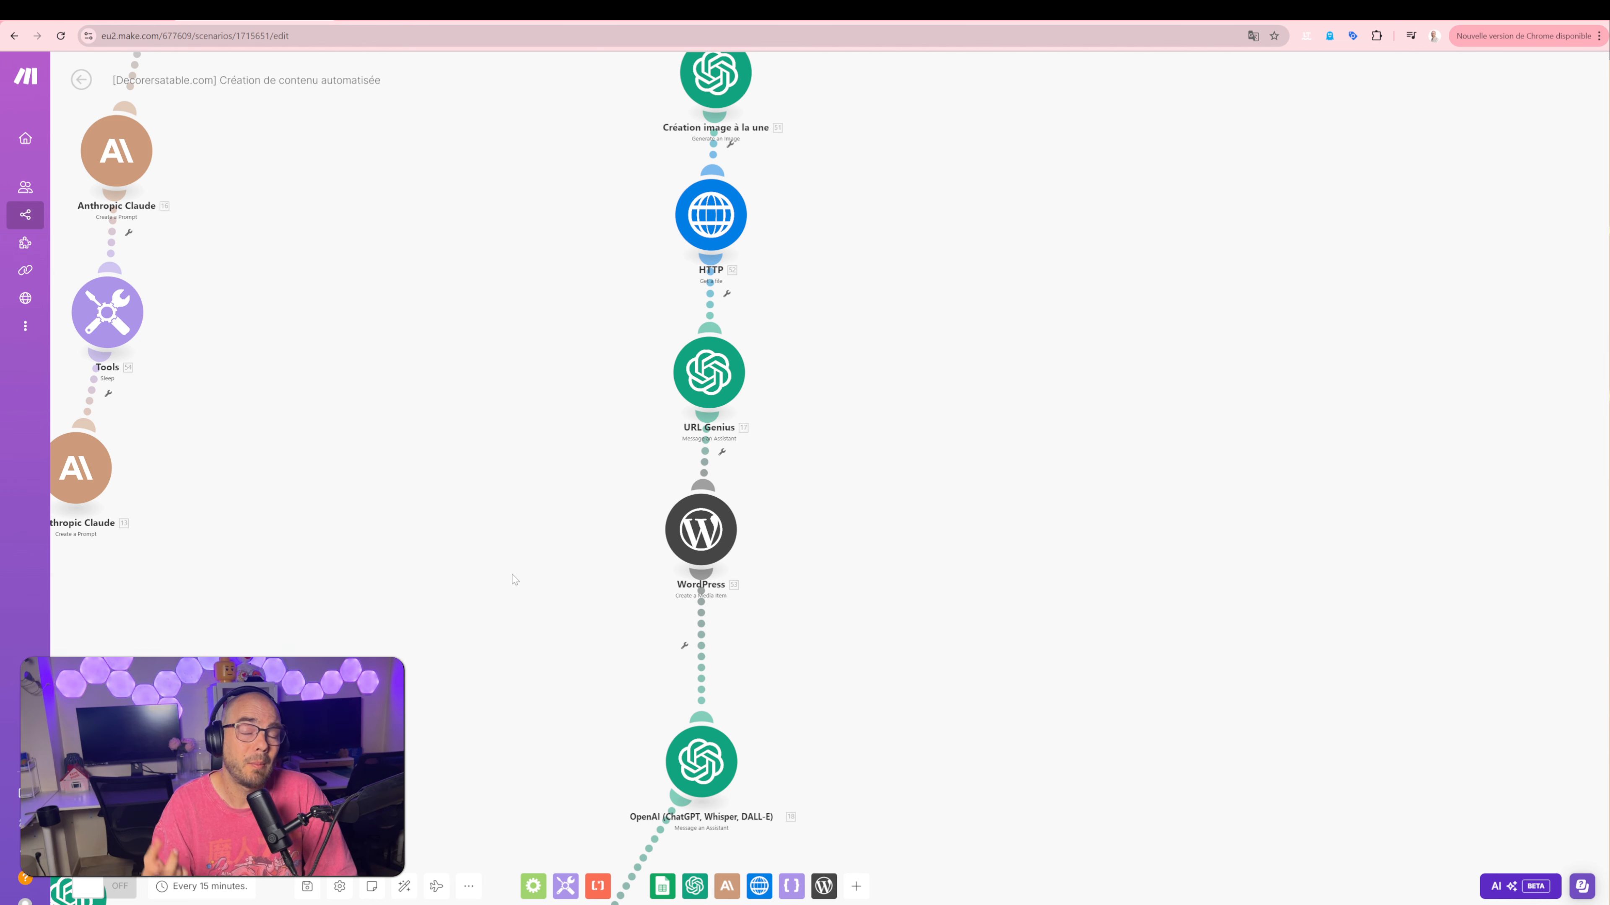
Step: Find the WordPress "Create a Post" module further along the scenario and look up that action among the available WordPress post modules
{"action": "scroll", "coordinate": [515, 580], "scroll_direction": "down", "scroll_amount": 1}
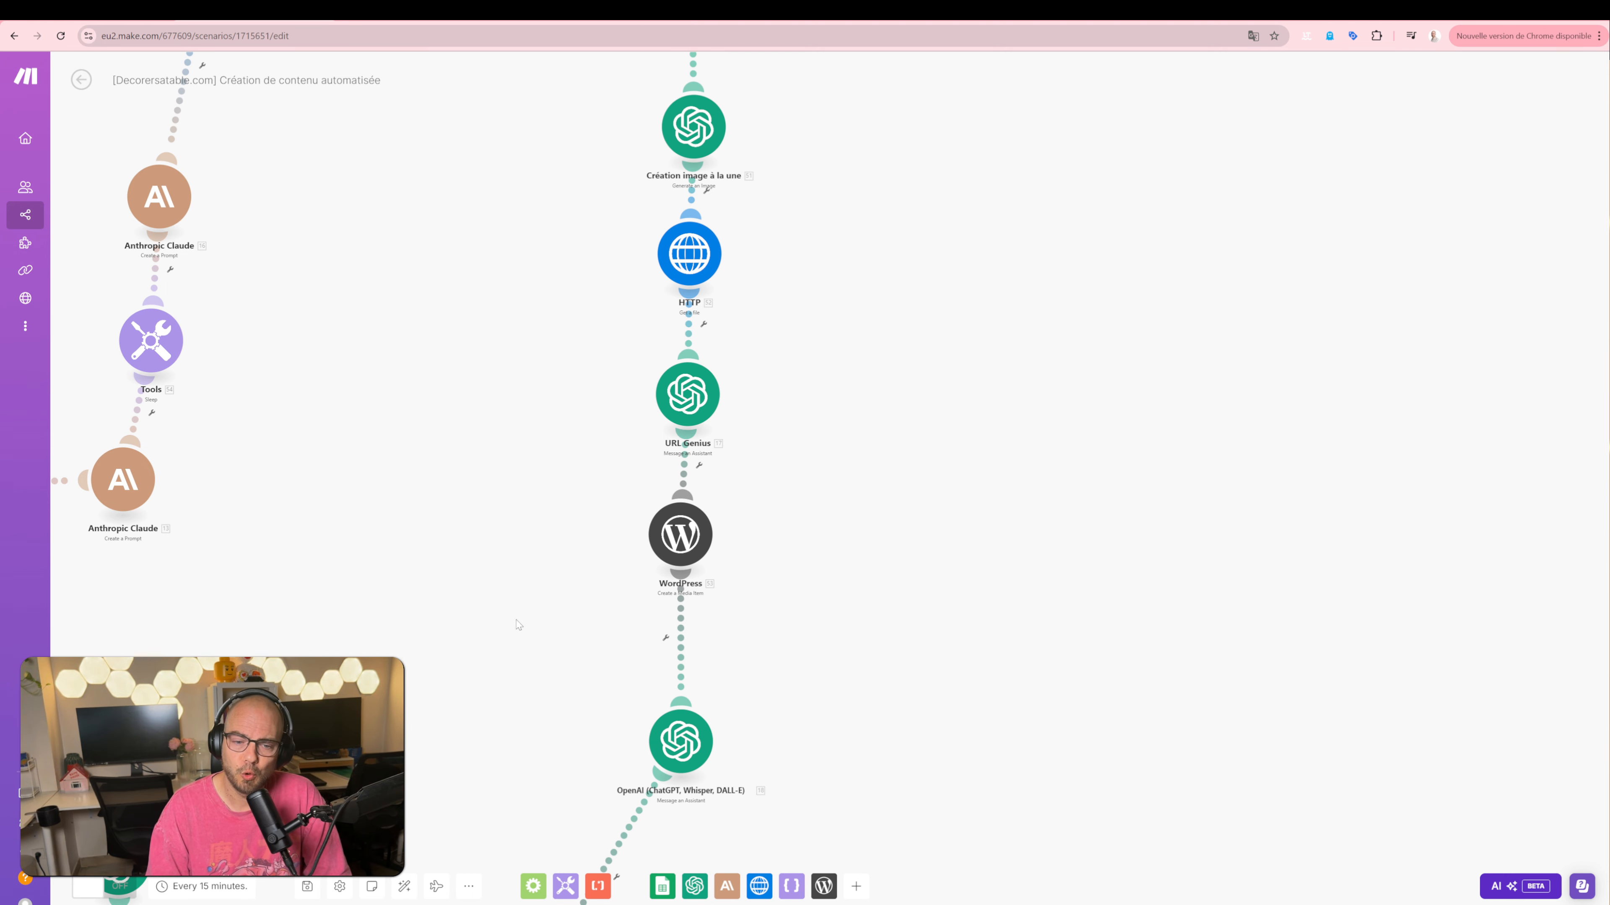
{"action": "scroll", "coordinate": [516, 577], "scroll_direction": "down", "scroll_amount": 5}
{"action": "scroll", "coordinate": [537, 575], "scroll_direction": "left", "scroll_amount": 3}
{"action": "scroll", "coordinate": [538, 575], "scroll_direction": "down", "scroll_amount": 2}
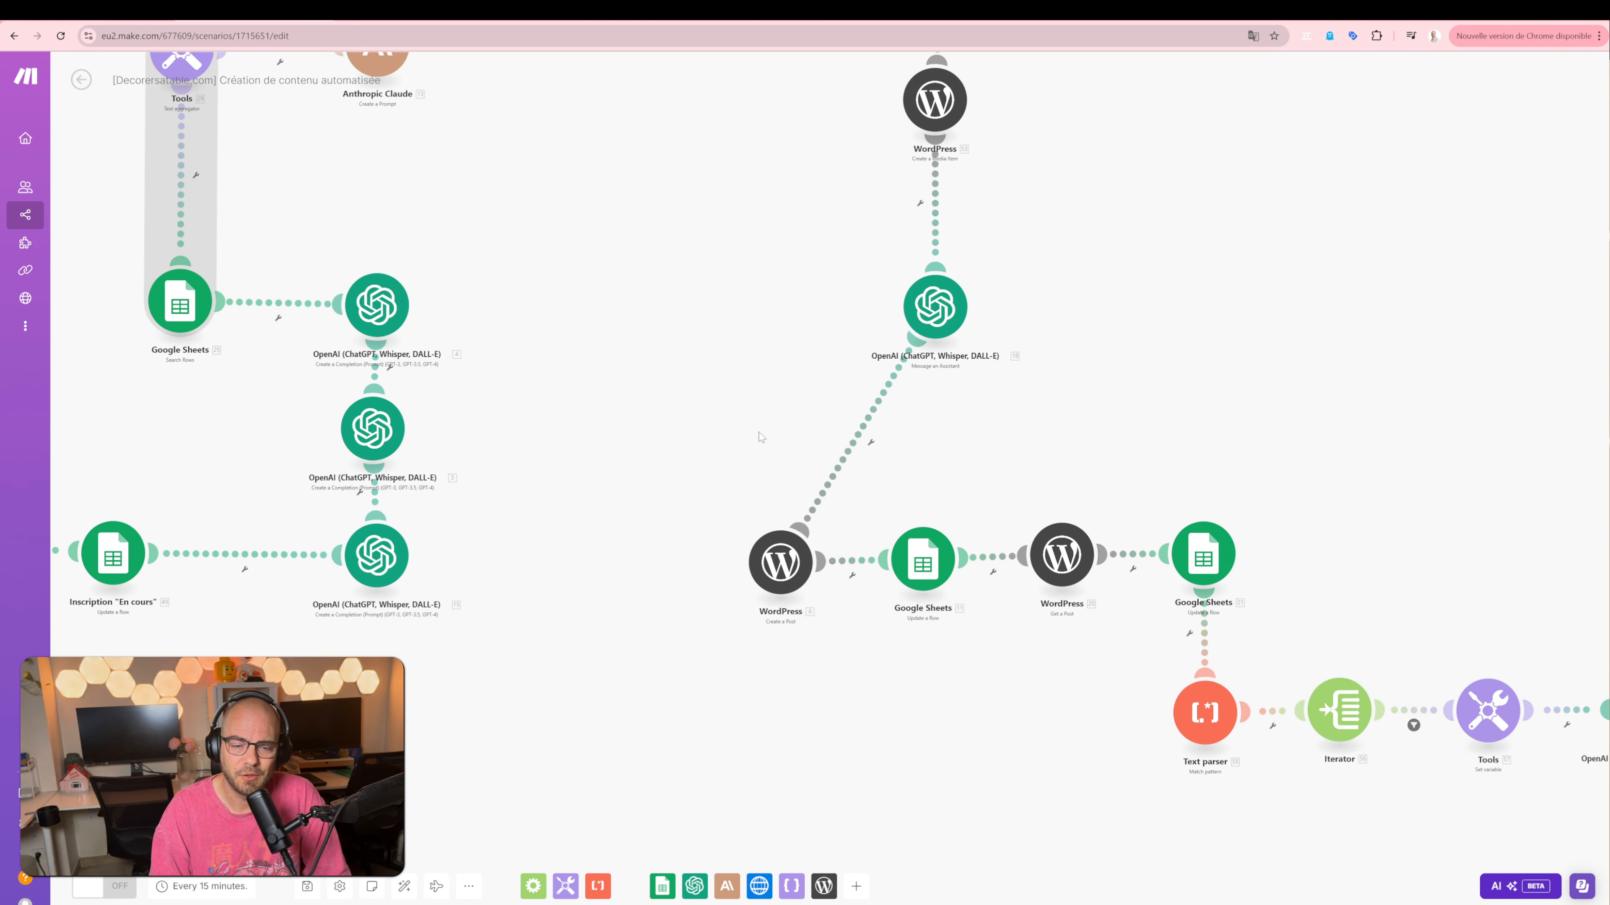
{"action": "scroll", "coordinate": [753, 584], "scroll_direction": "up", "scroll_amount": 2}
{"action": "scroll", "coordinate": [752, 584], "scroll_direction": "up", "scroll_amount": 1}
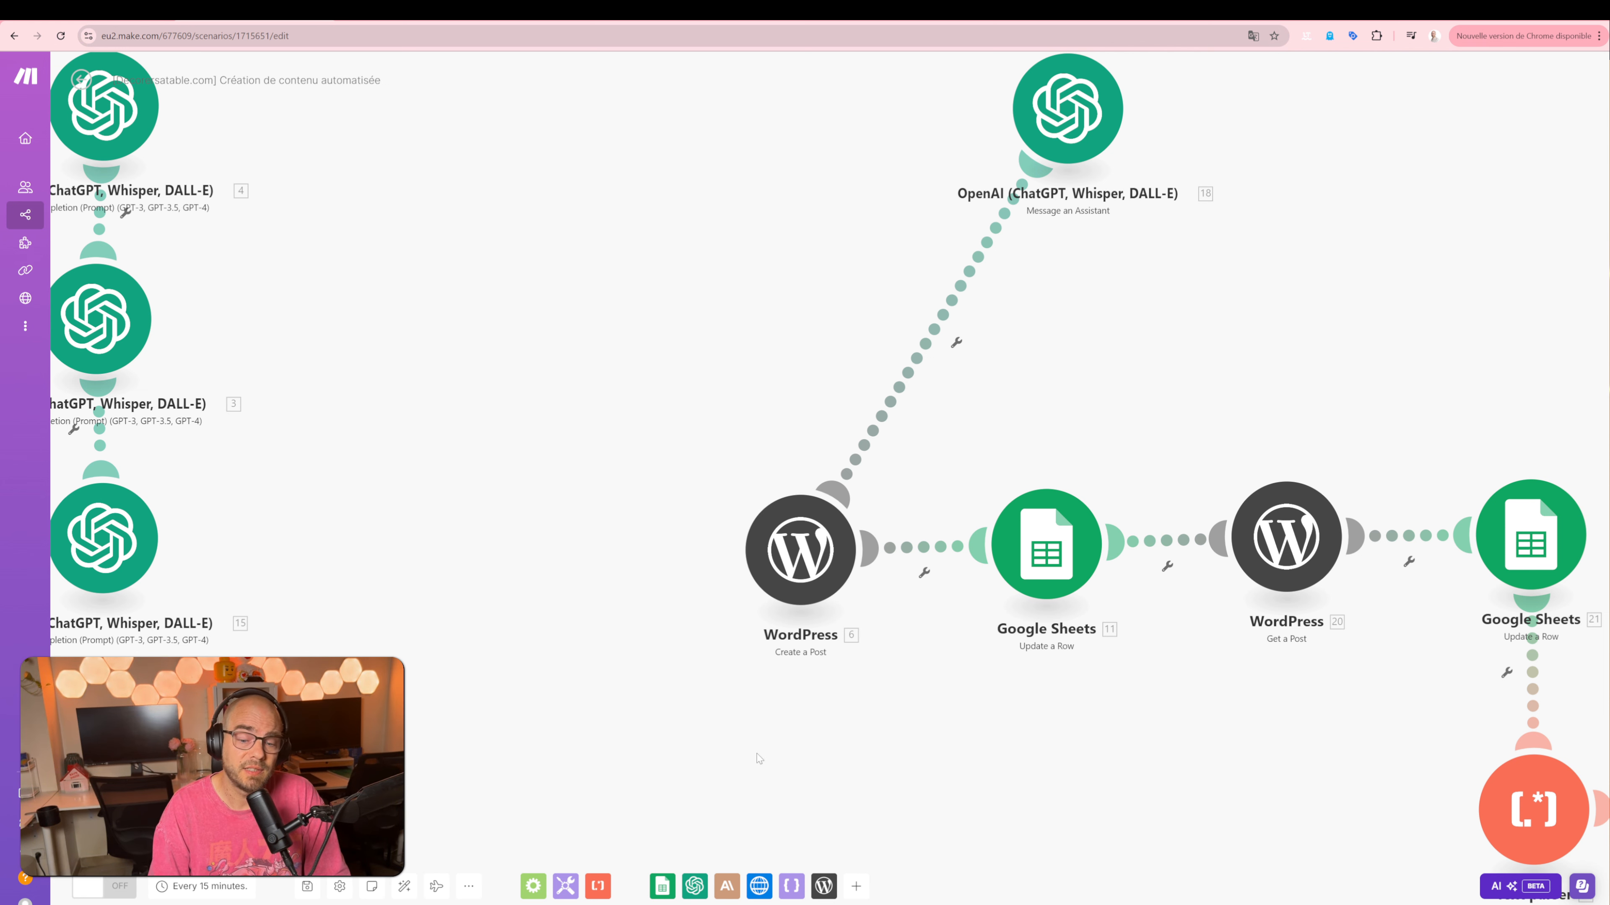
{"action": "left_click", "coordinate": [825, 886]}
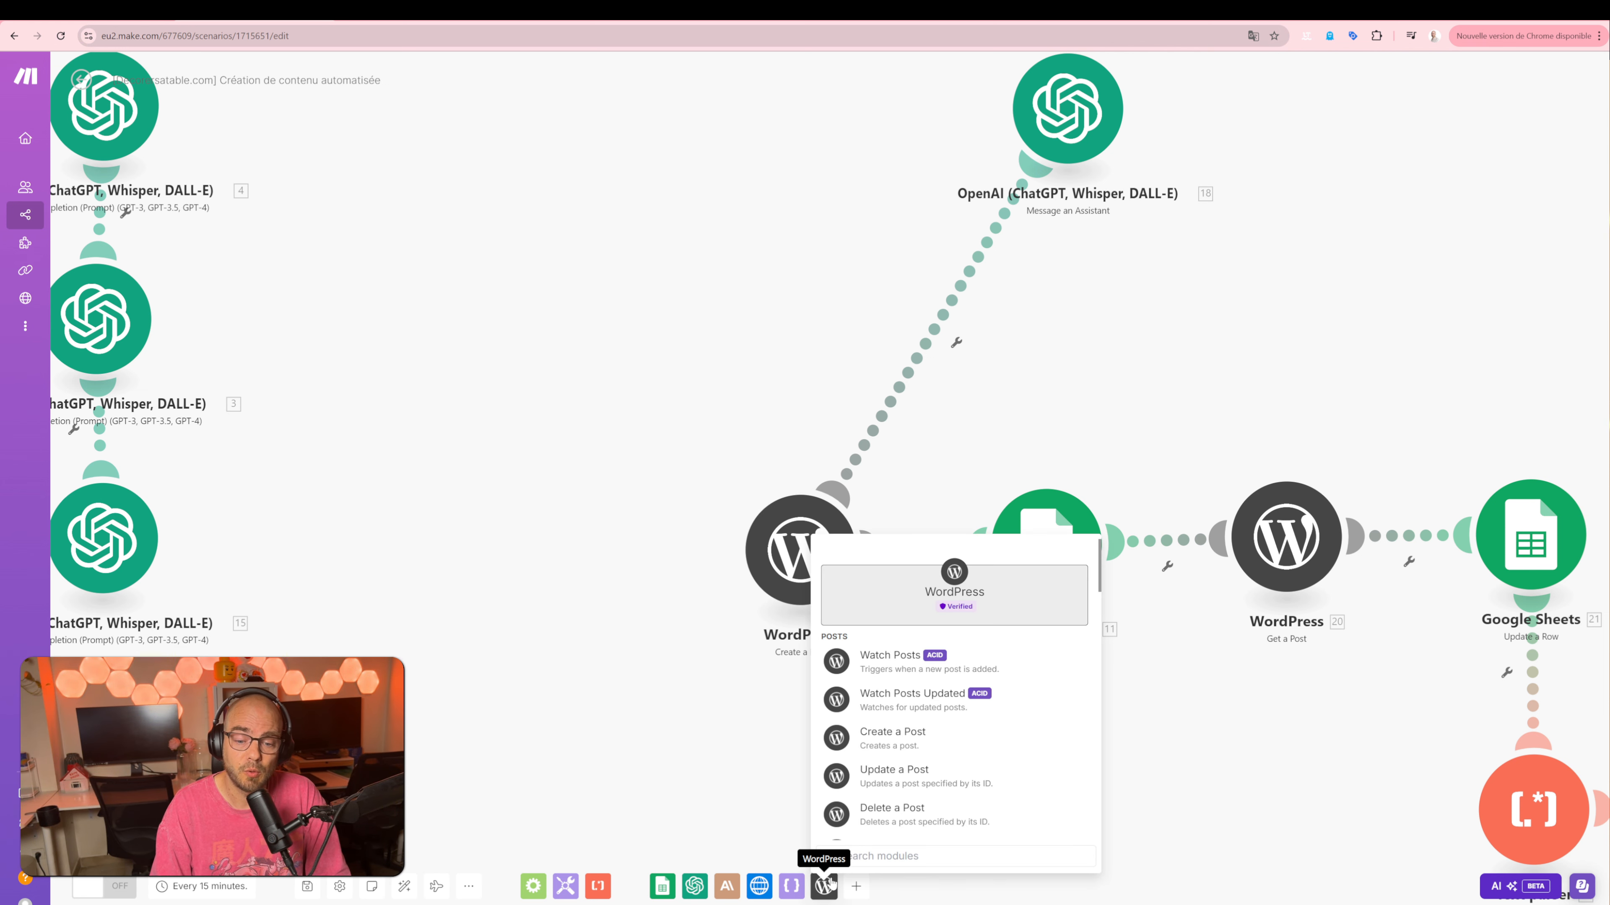
{"action": "left_click", "coordinate": [932, 738]}
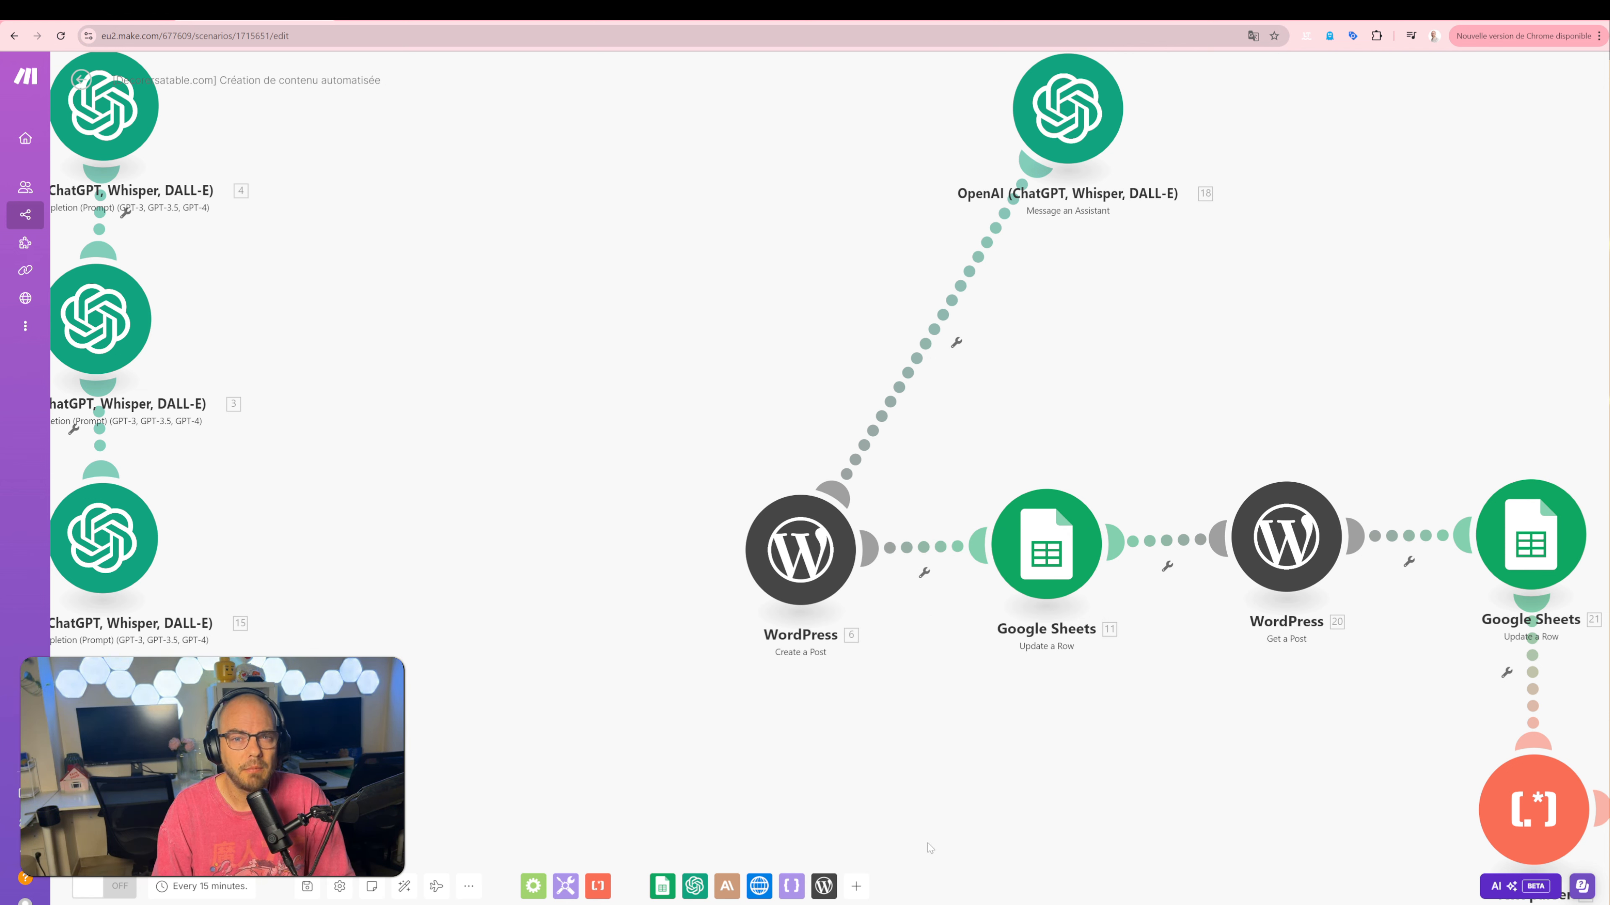
Step: Inspect the Title and Content mappings of the existing WordPress "Create a Post" module
{"action": "left_click", "coordinate": [817, 584]}
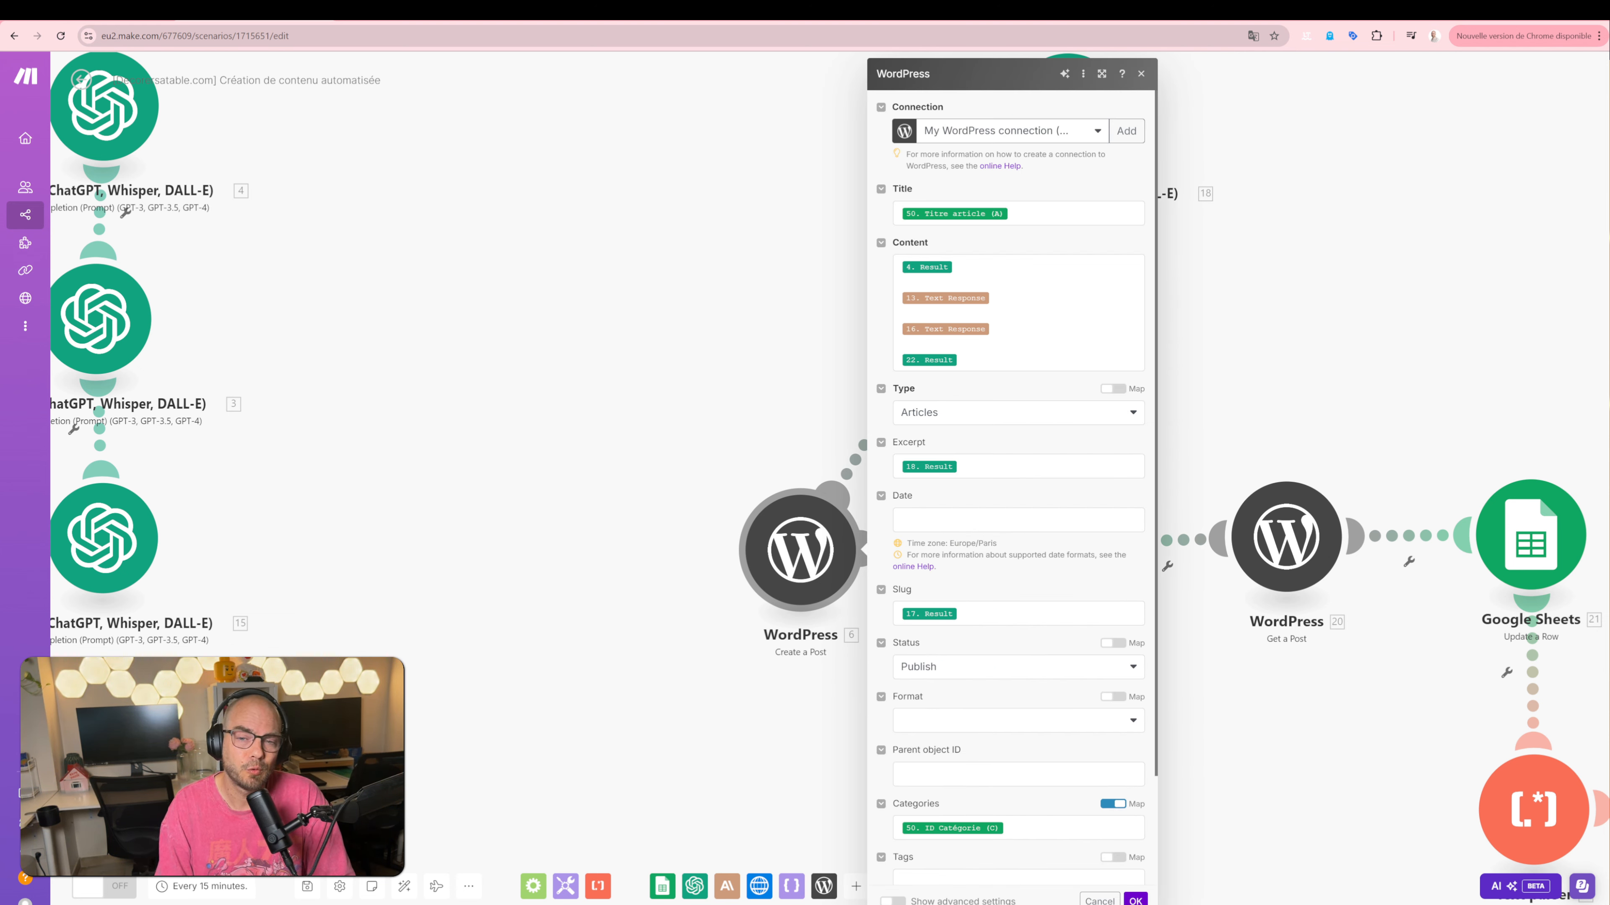
{"action": "left_click", "coordinate": [737, 411]}
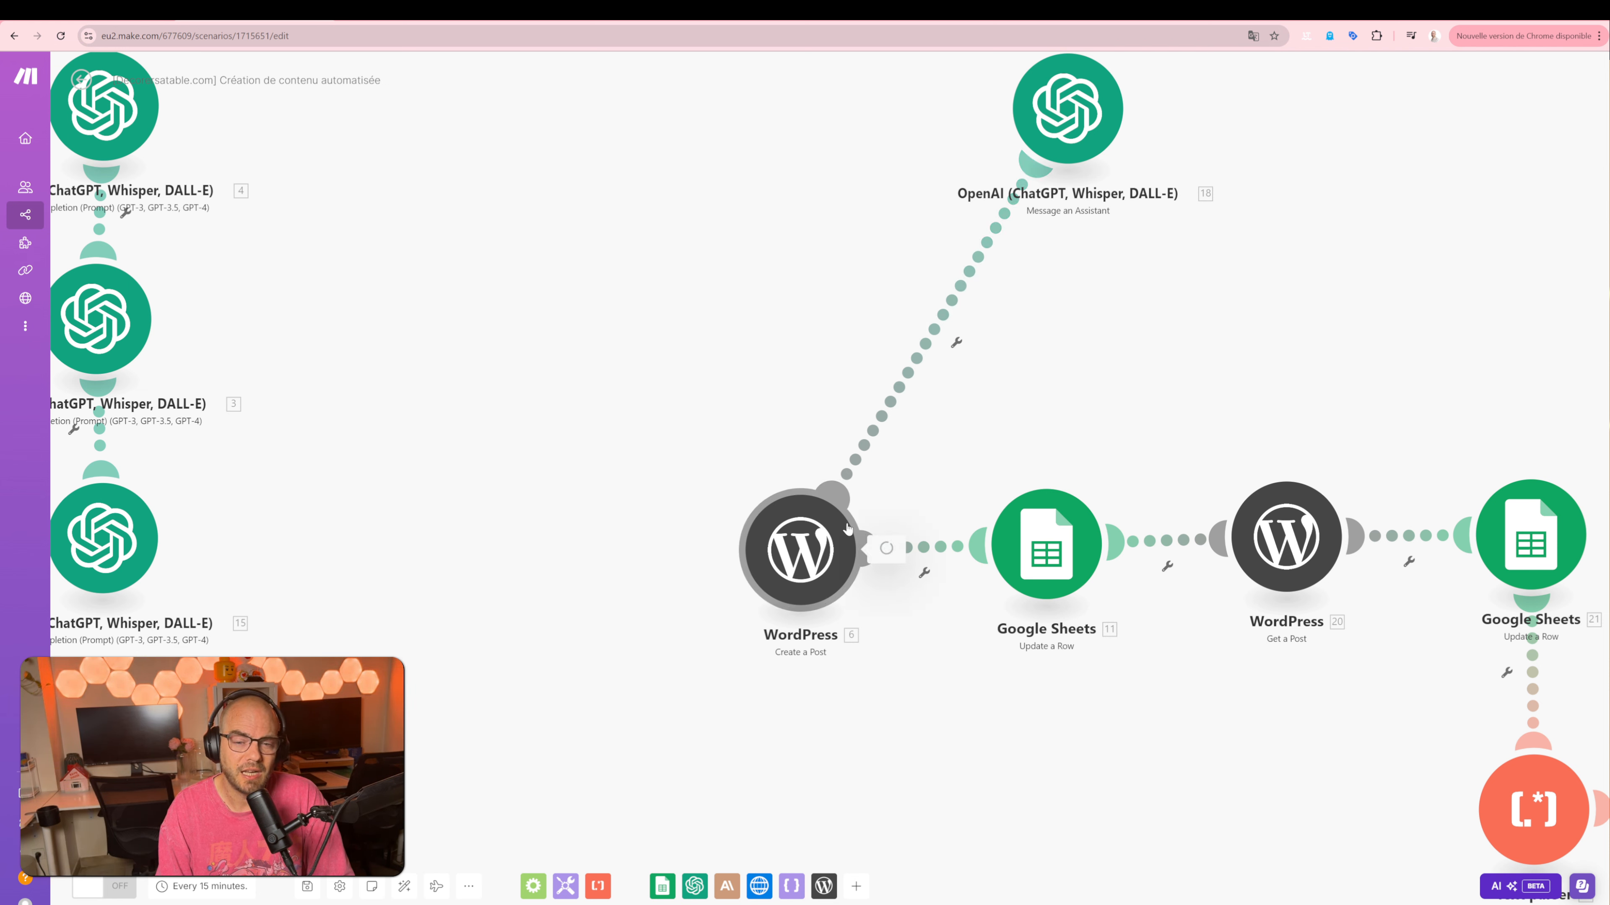
{"action": "left_click", "coordinate": [817, 507]}
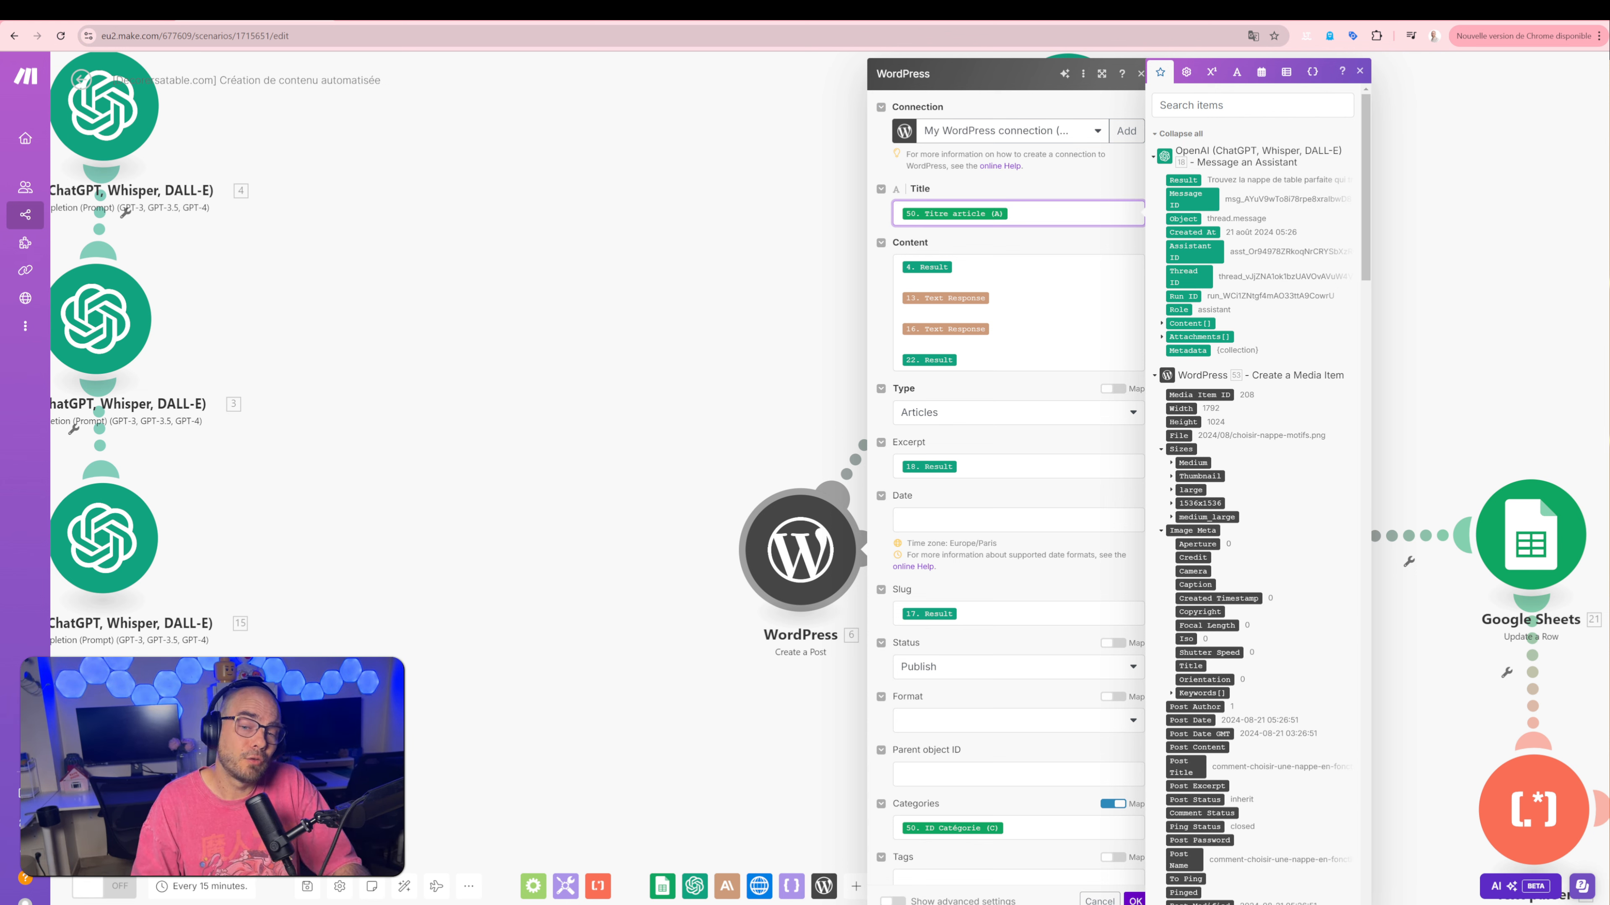
{"action": "left_click", "coordinate": [903, 313]}
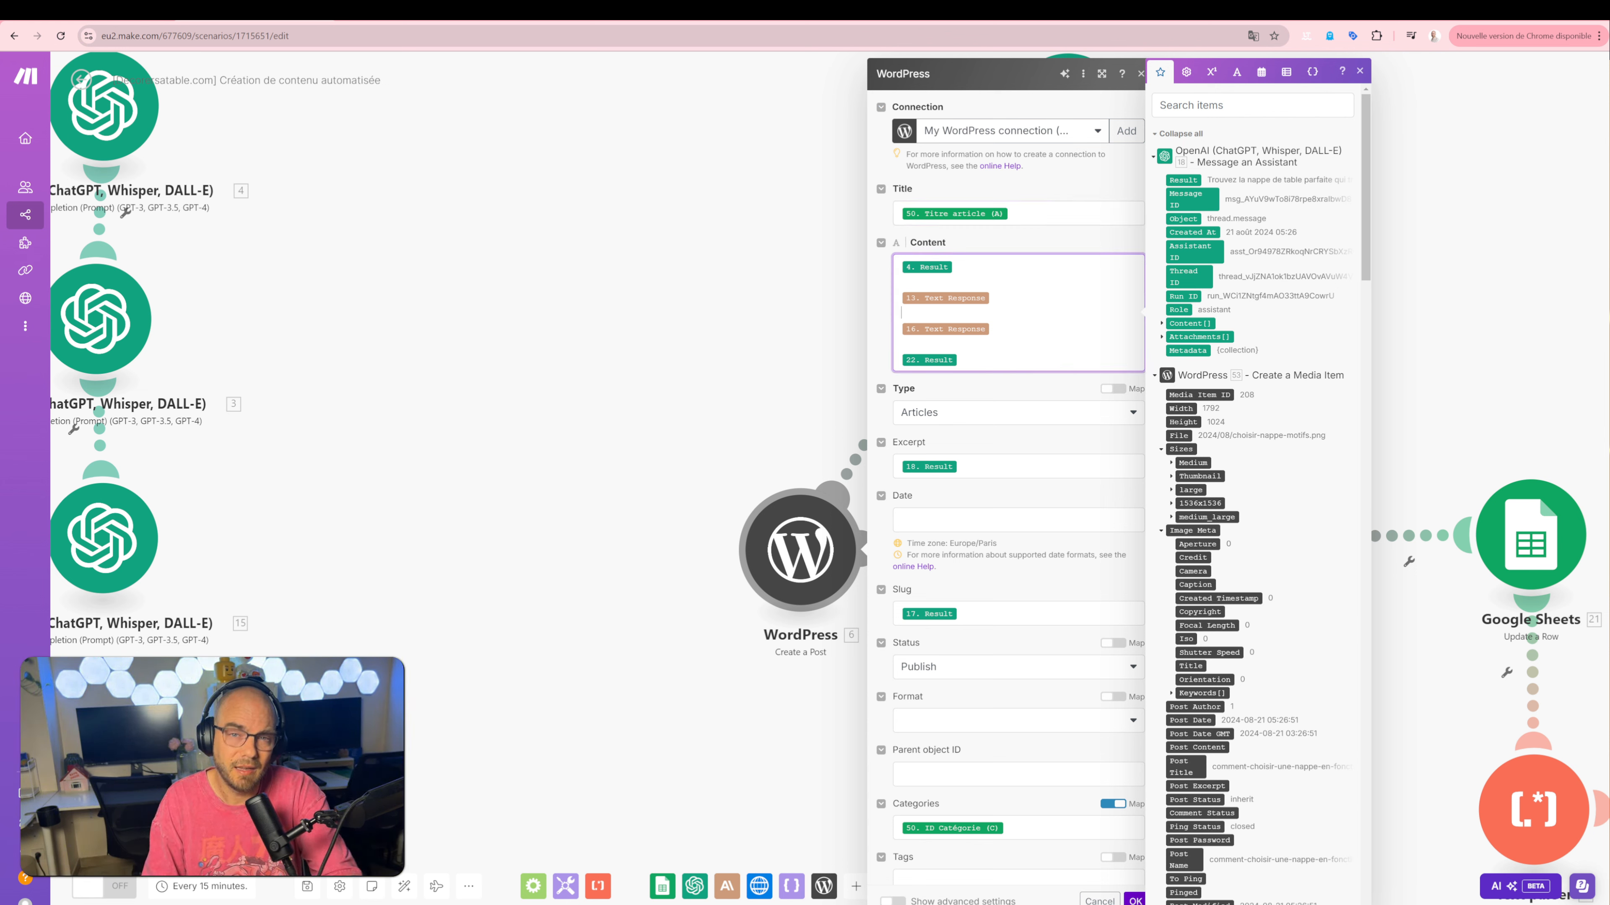
Step: Review the Type, Status and Format choices of the "Create a Post" module, selecting Articles as the type
{"action": "left_click", "coordinate": [1013, 412]}
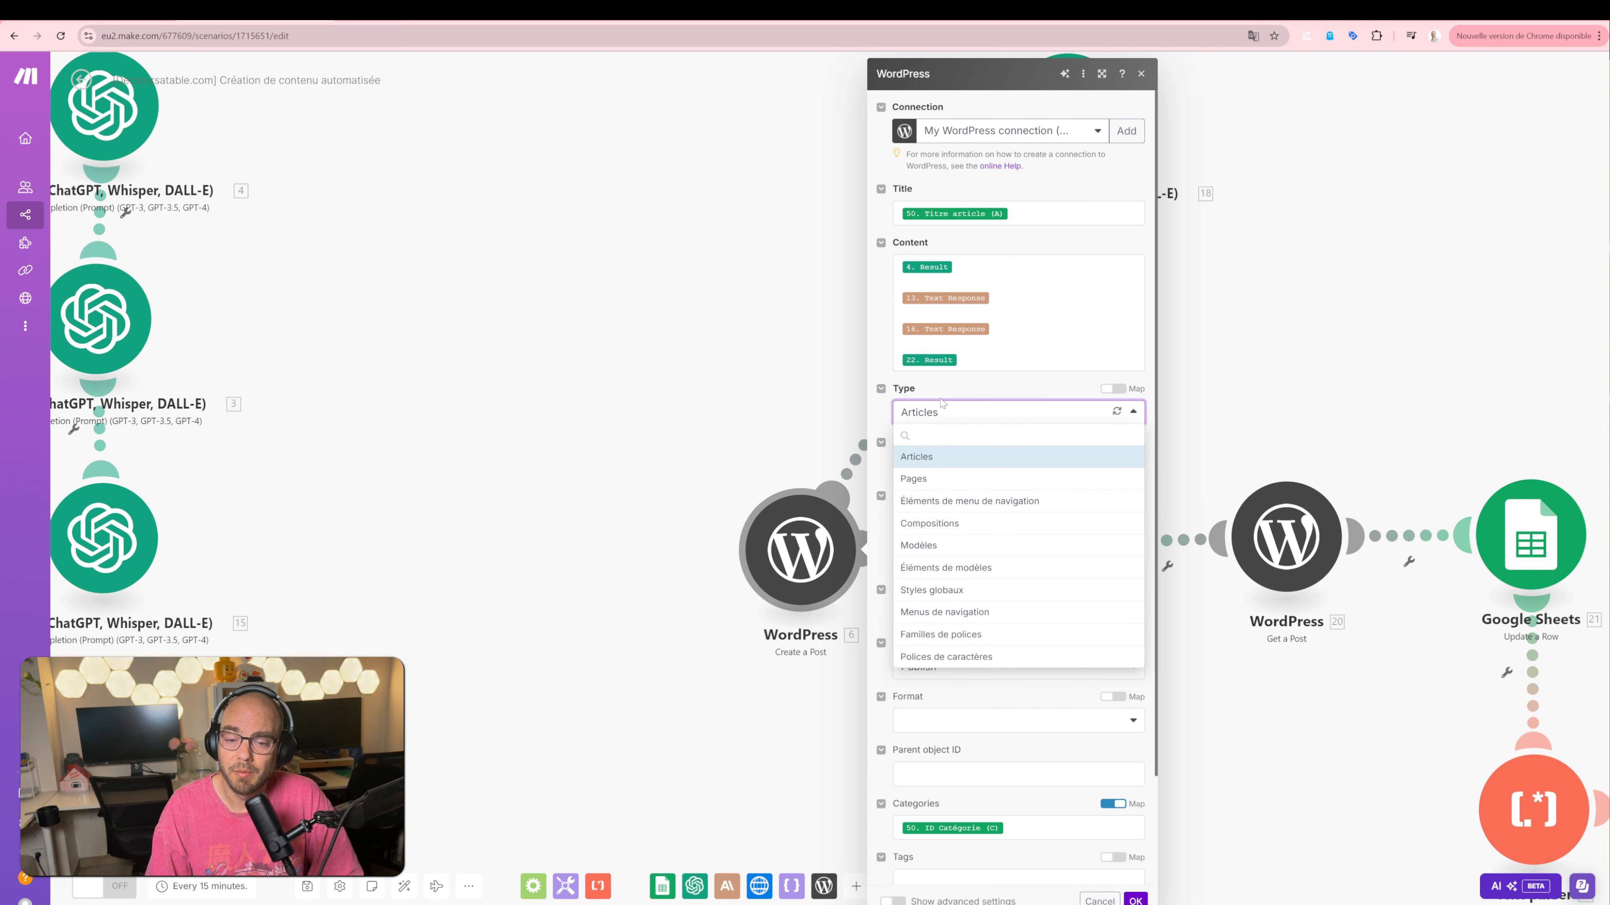
{"action": "left_click", "coordinate": [942, 457]}
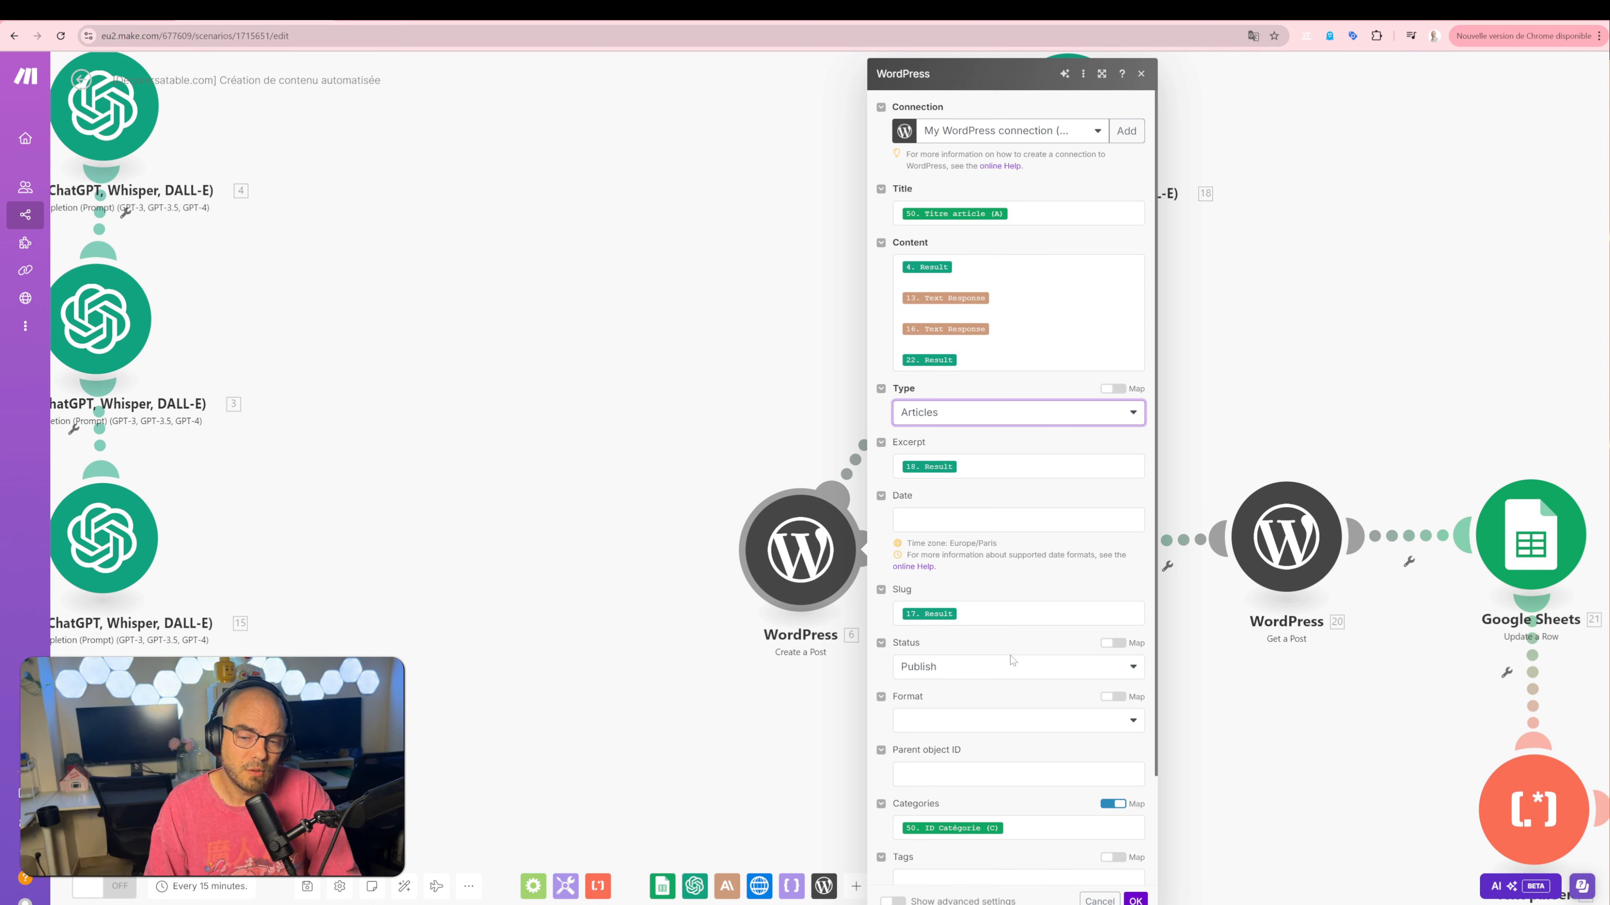
{"action": "left_click", "coordinate": [1012, 665]}
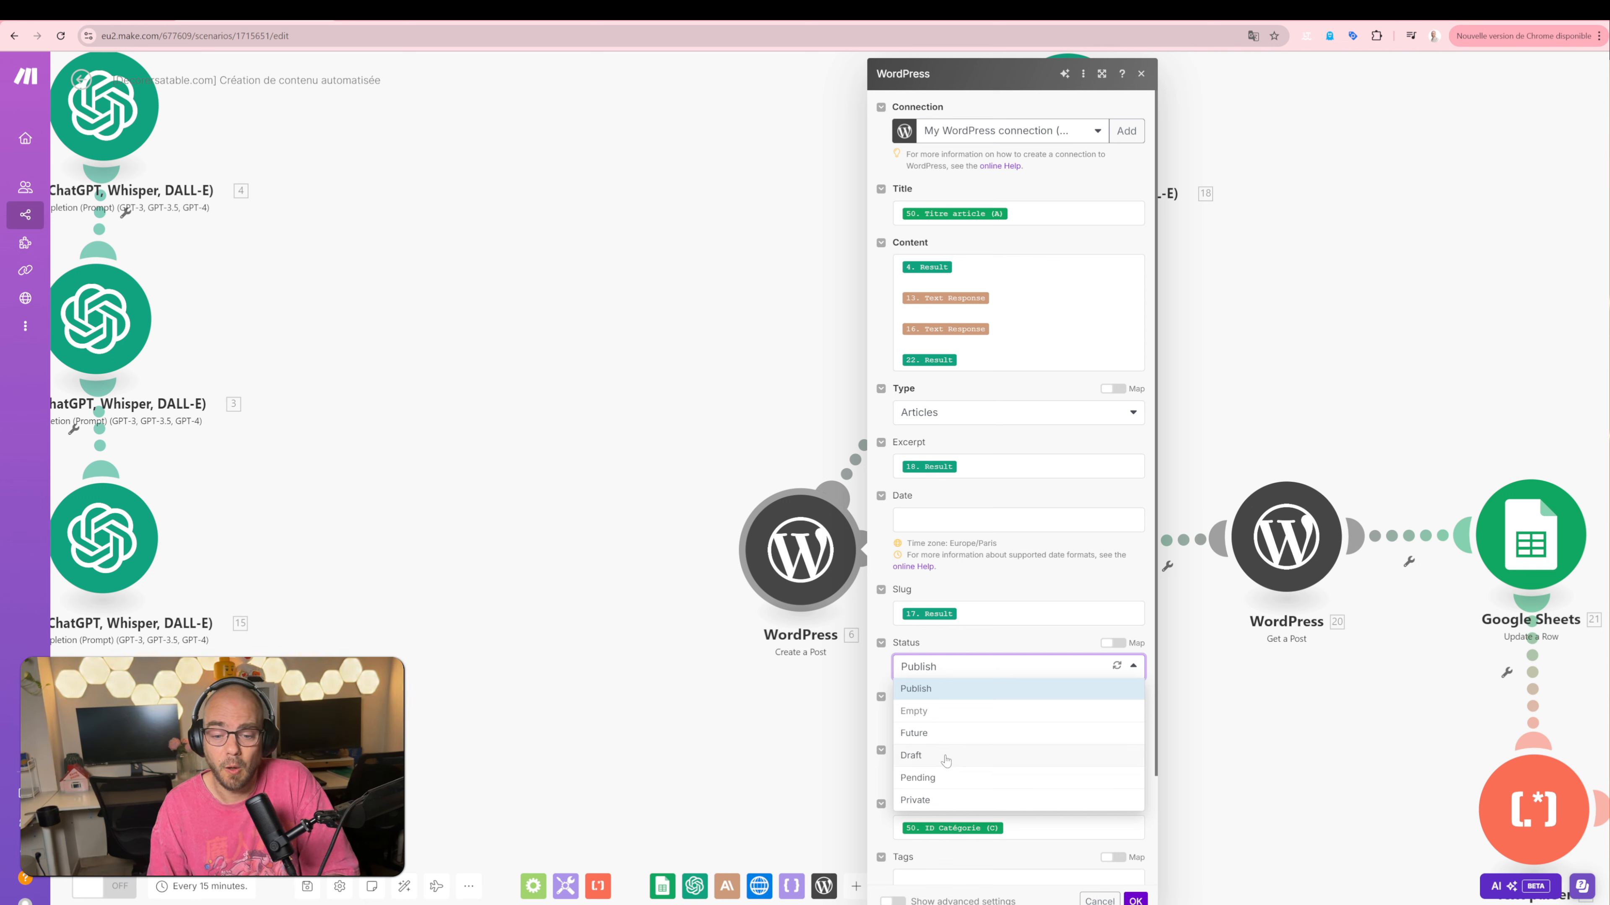
{"action": "left_click", "coordinate": [884, 673]}
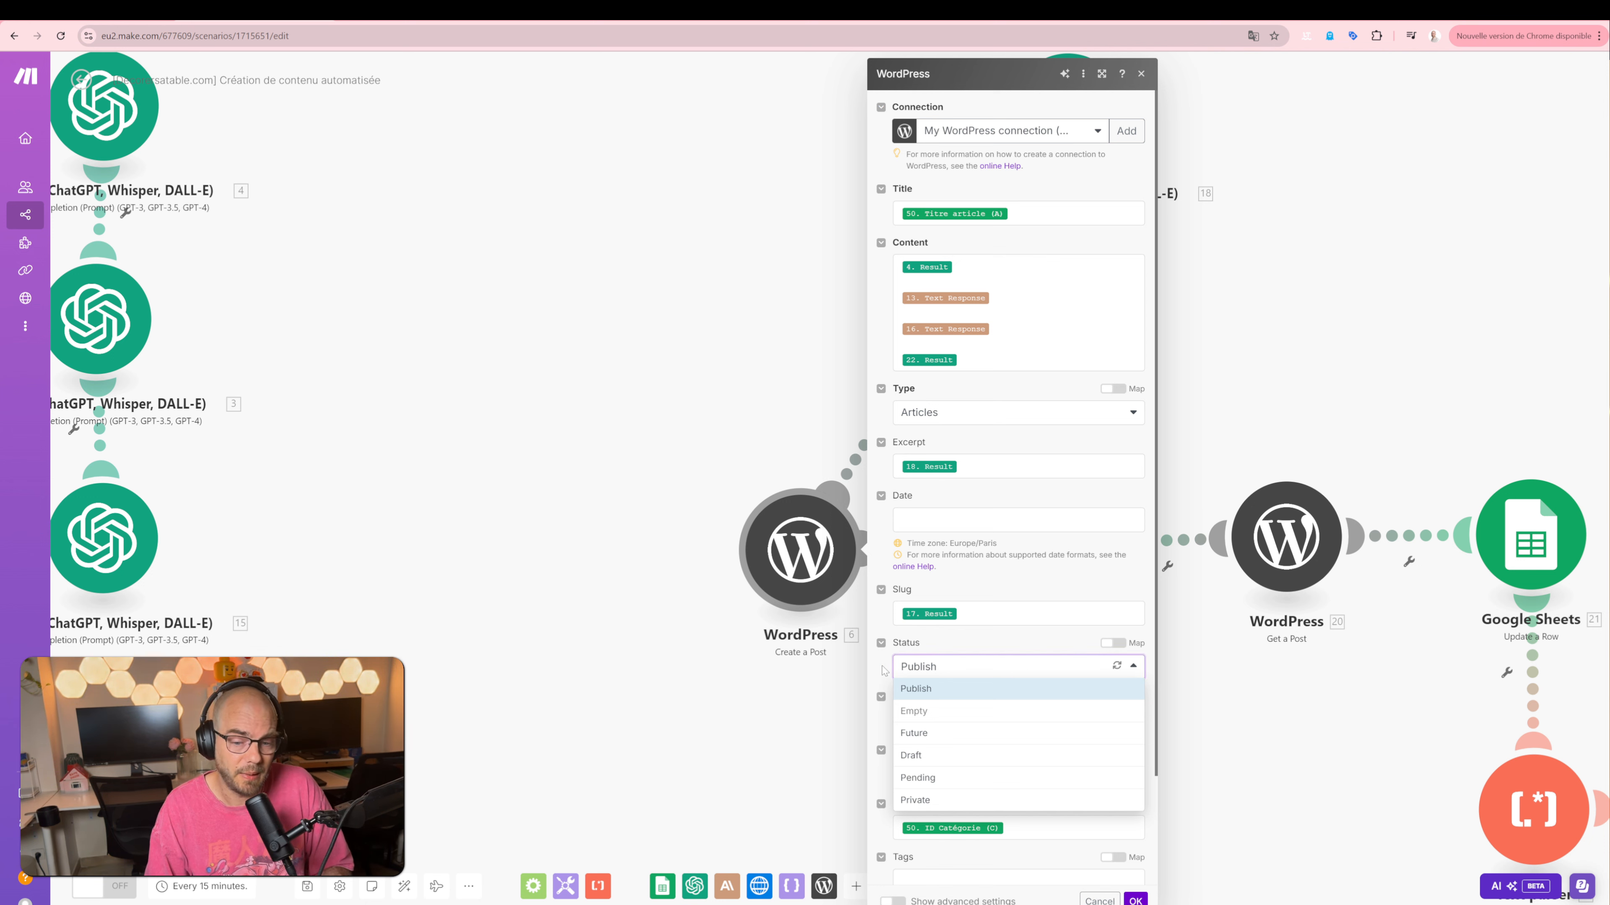
{"action": "left_click", "coordinate": [1020, 723]}
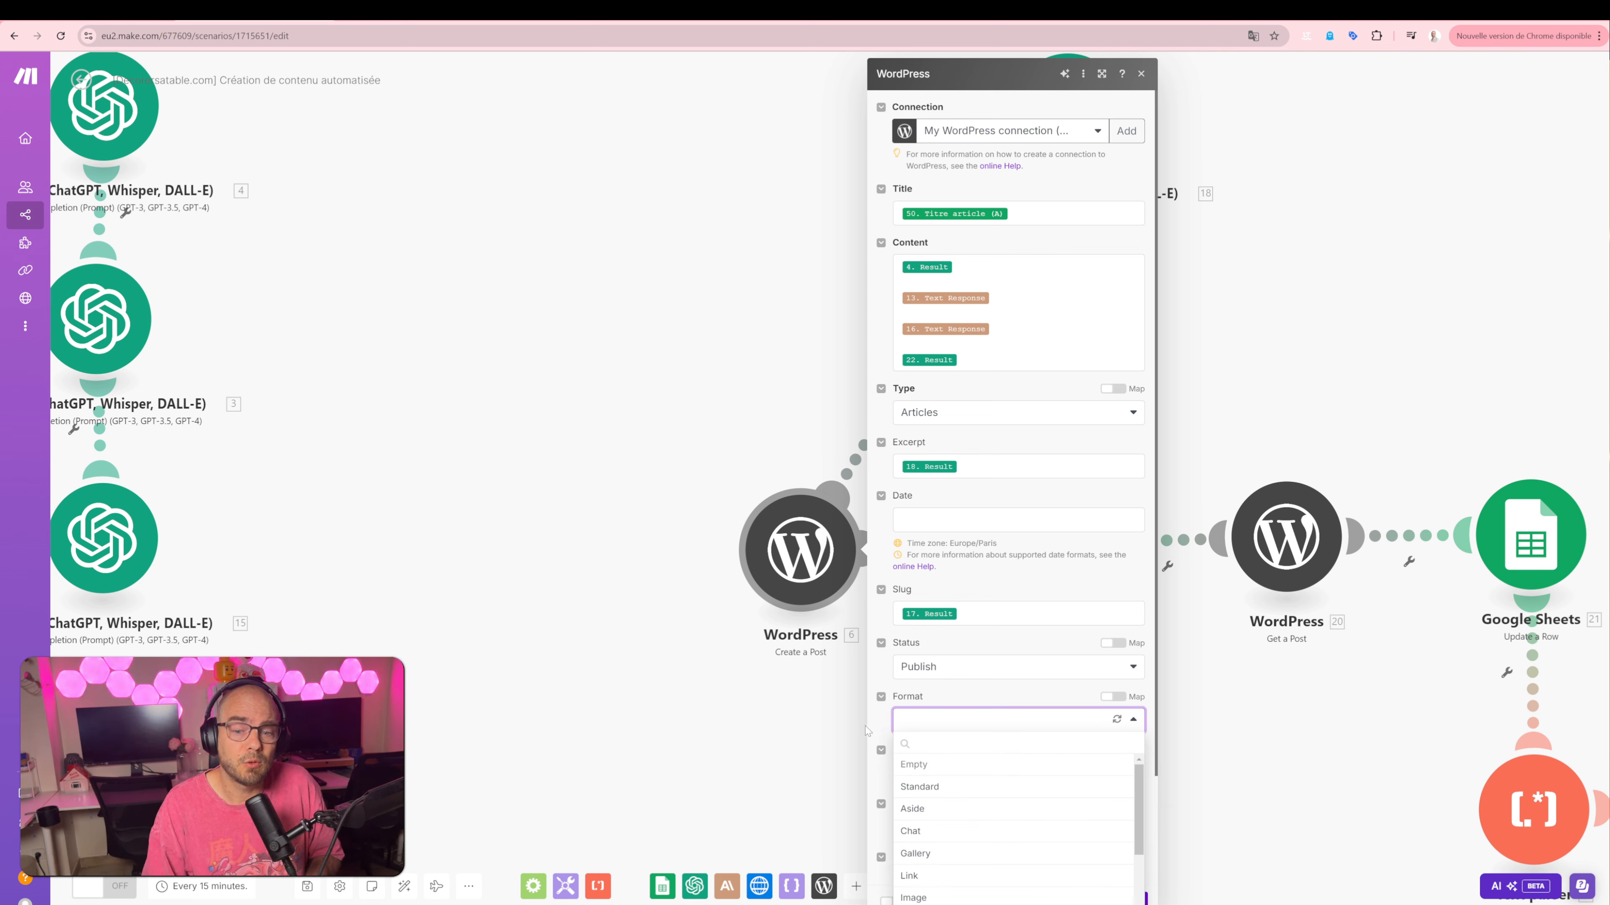
{"action": "left_click", "coordinate": [880, 720]}
Step: Switch Categories from mapping to the site's category list and back, and open the field for a mapped value
{"action": "scroll", "coordinate": [987, 727], "scroll_direction": "down", "scroll_amount": 2}
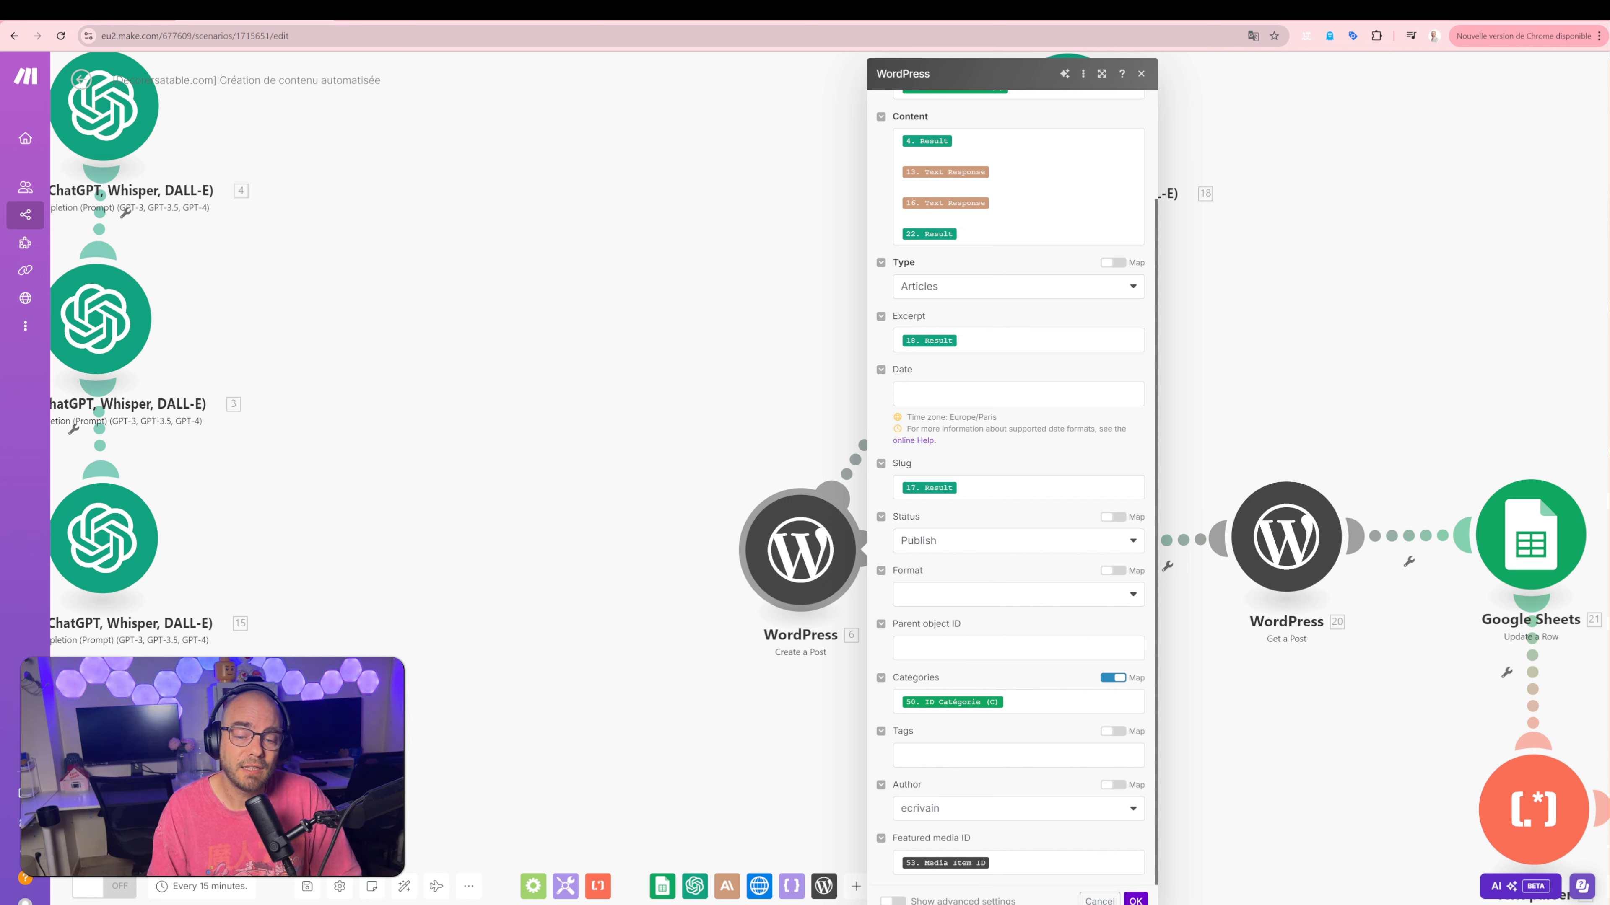
{"action": "left_click", "coordinate": [1117, 678]}
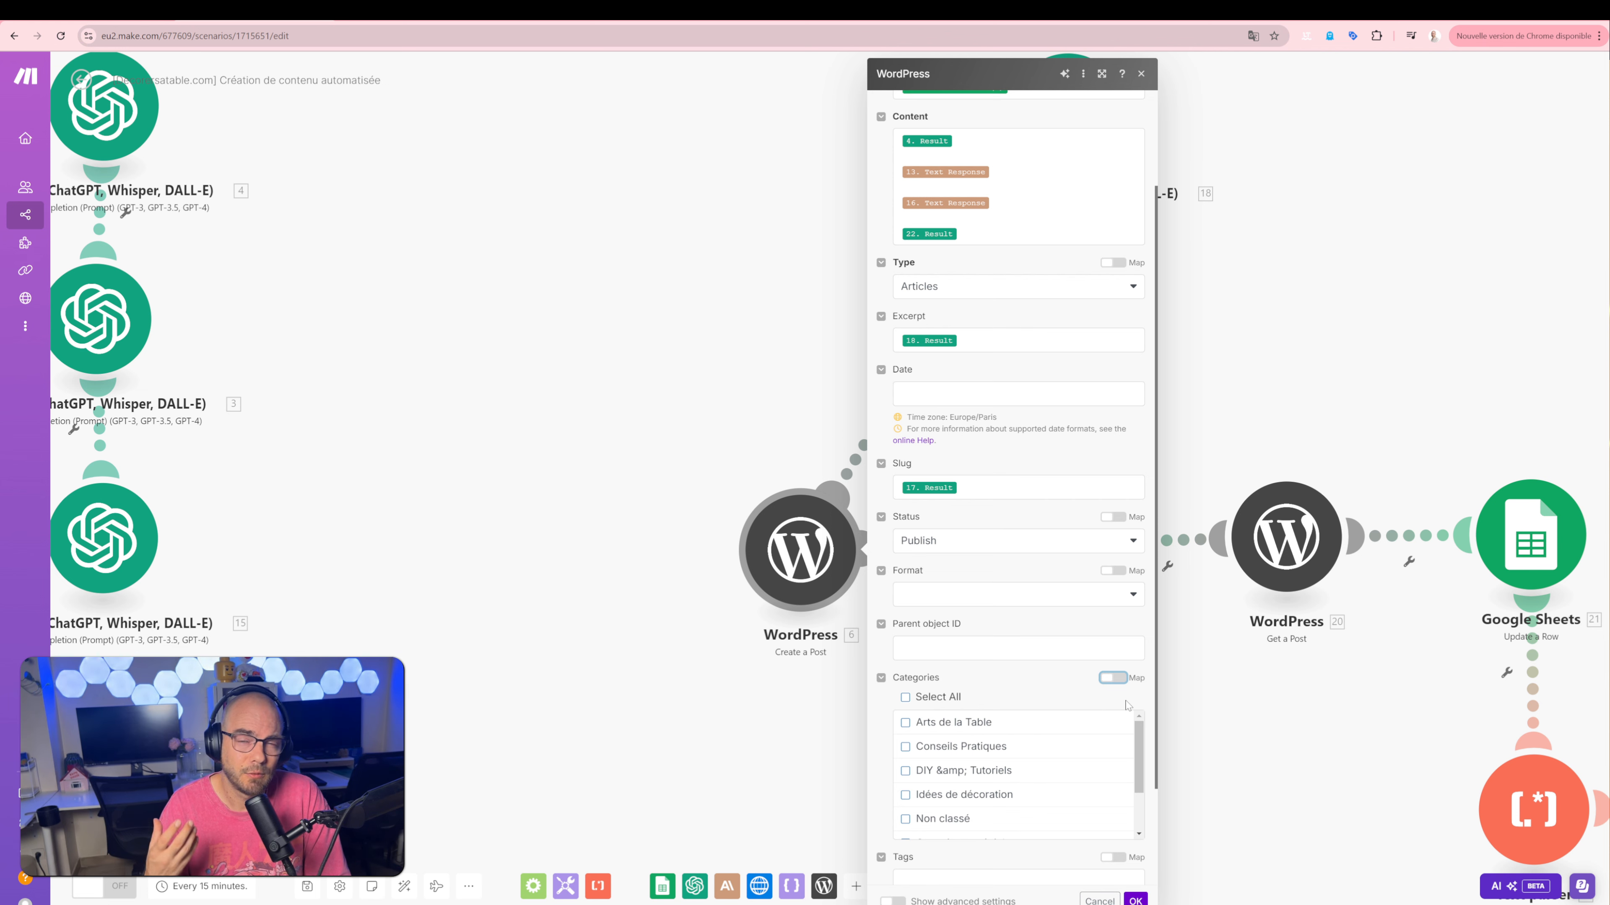
{"action": "left_click", "coordinate": [1112, 678]}
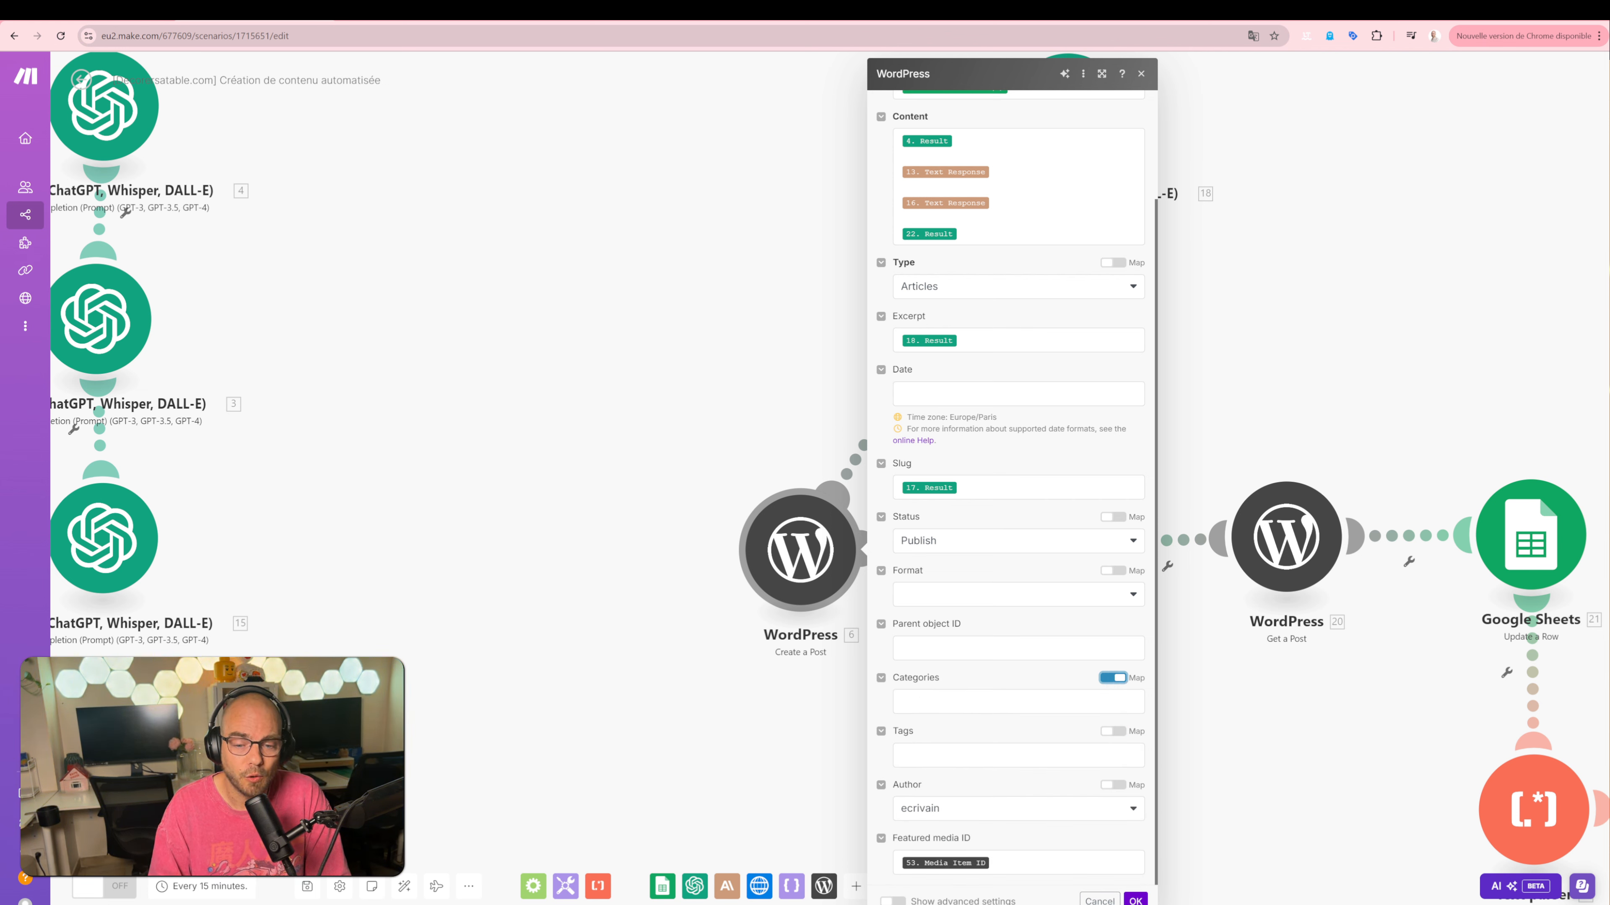
{"action": "left_click", "coordinate": [1018, 702]}
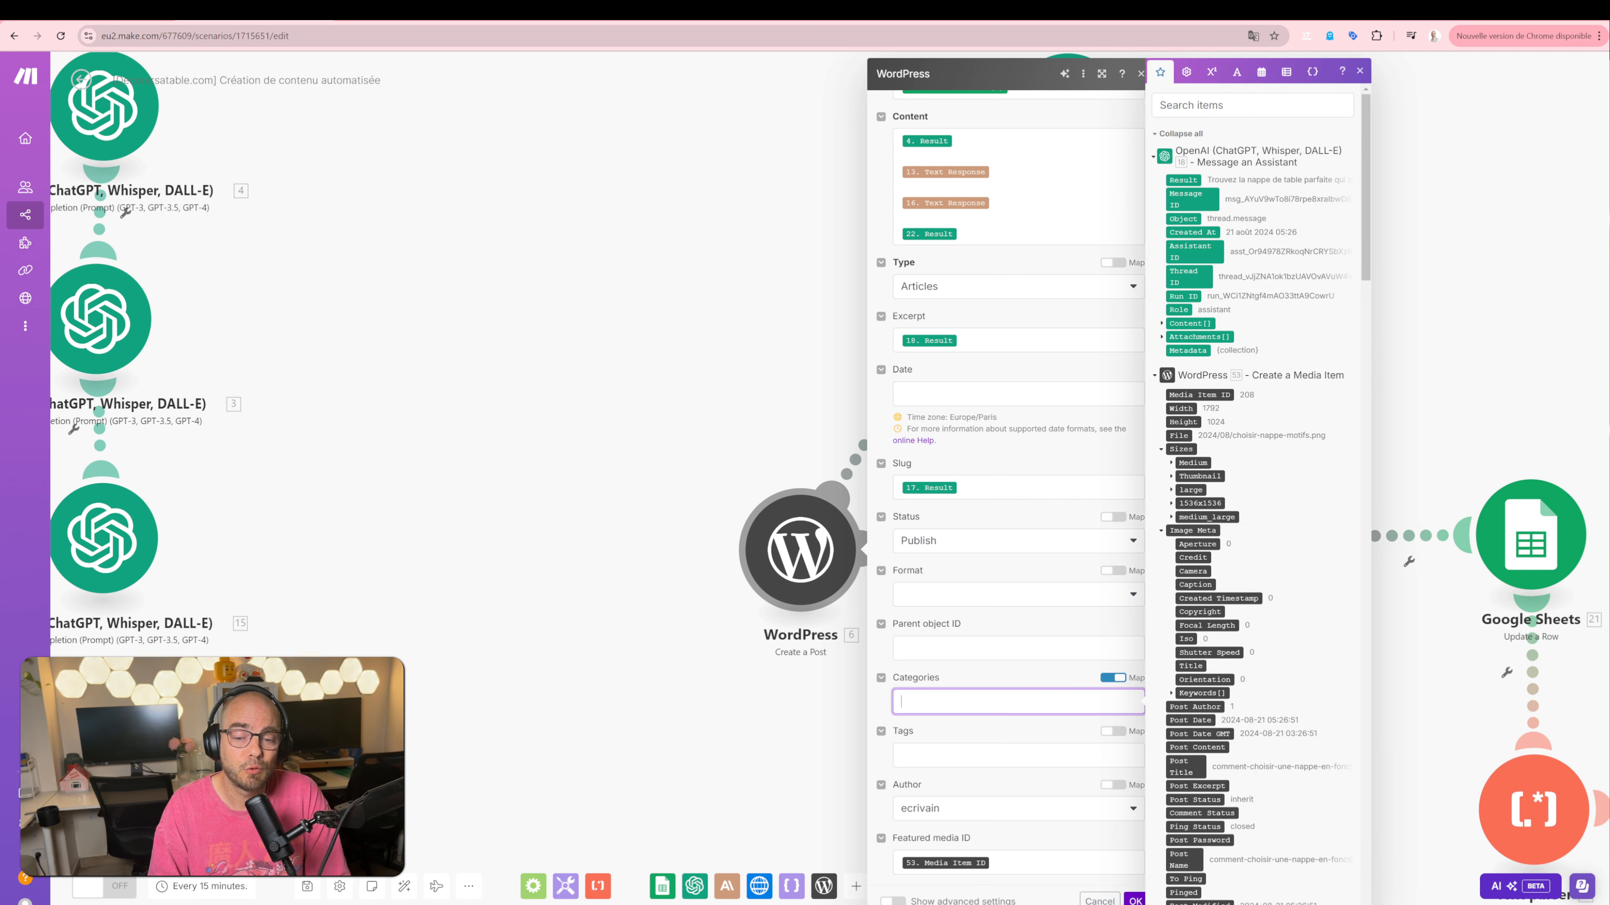